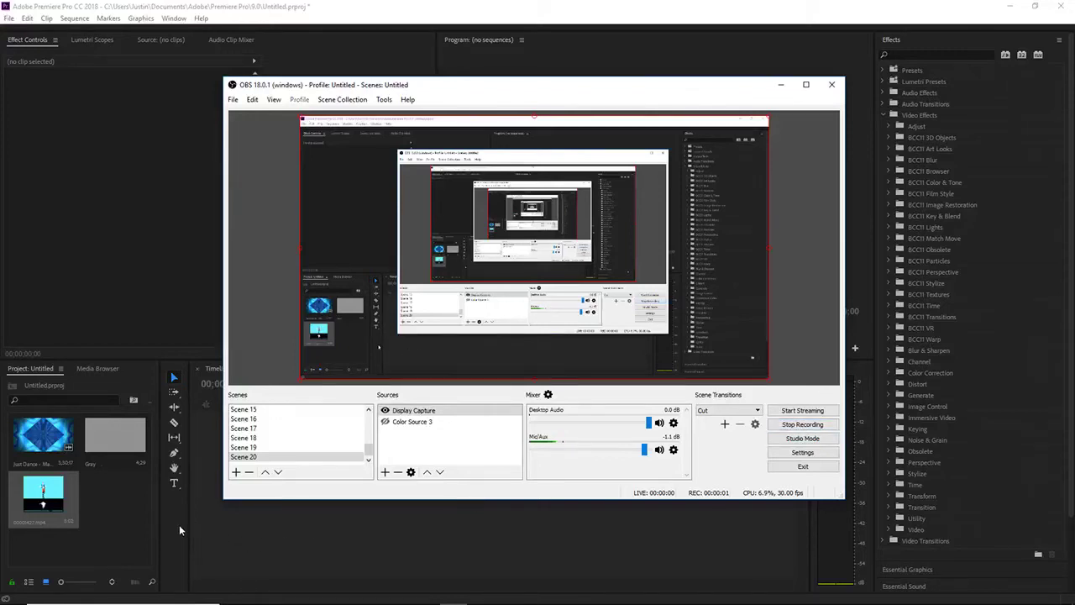
Step: Bring the Premiere Pro project with its three clips in front of the OBS window
{"action": "left_click", "coordinate": [179, 524]}
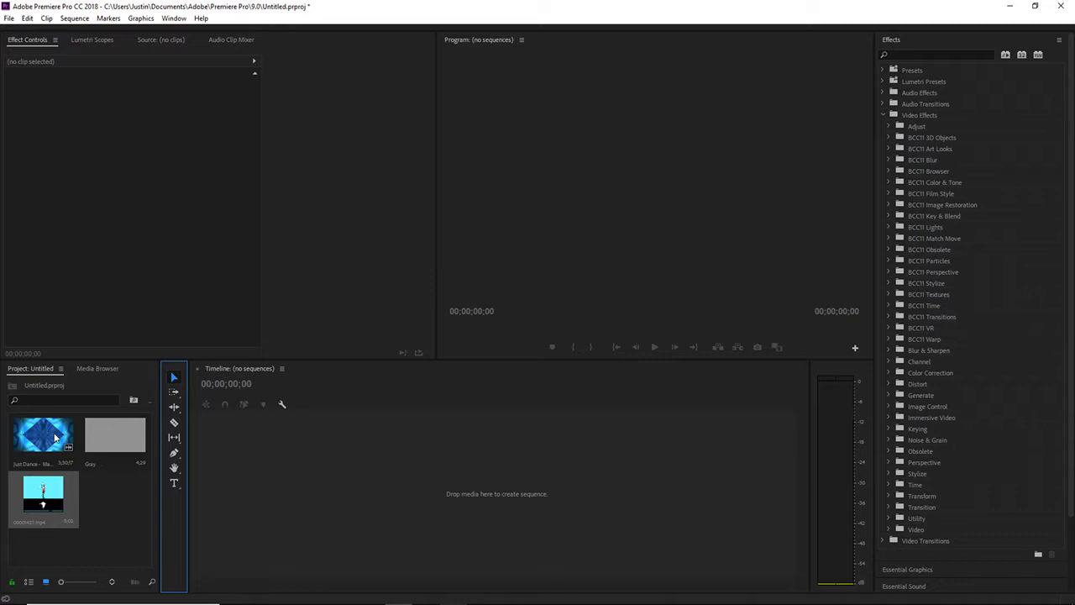
Step: Create a sequence from the Gray matte clip and add 3 more video tracks
{"action": "left_click_drag", "start_coordinate": [102, 437], "coordinate": [320, 451]}
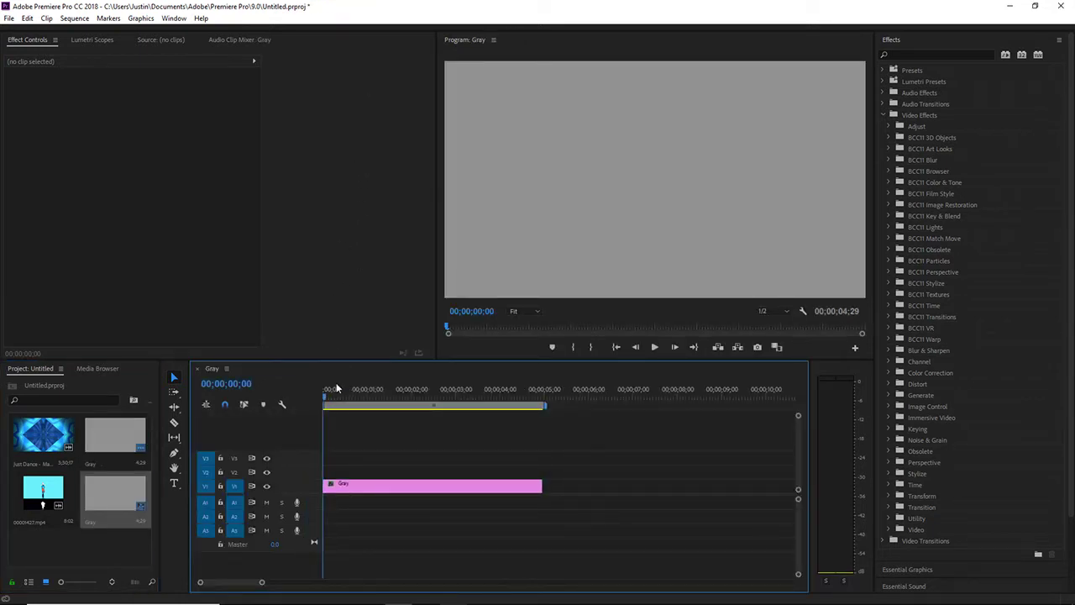
{"action": "right_click", "coordinate": [300, 452]}
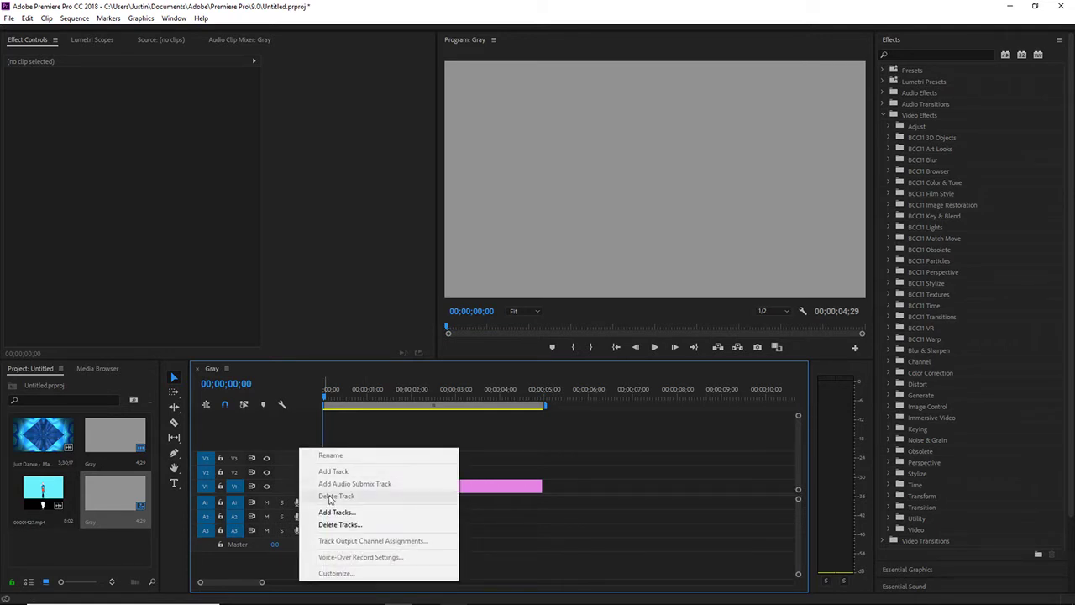
{"action": "left_click", "coordinate": [334, 512]}
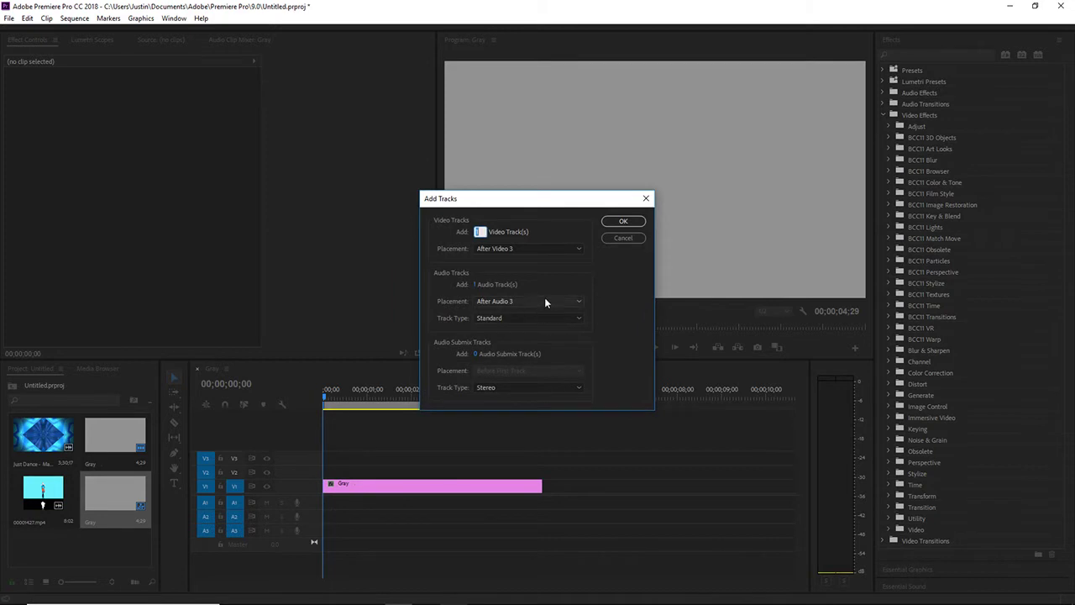
{"action": "type", "text": "3"}
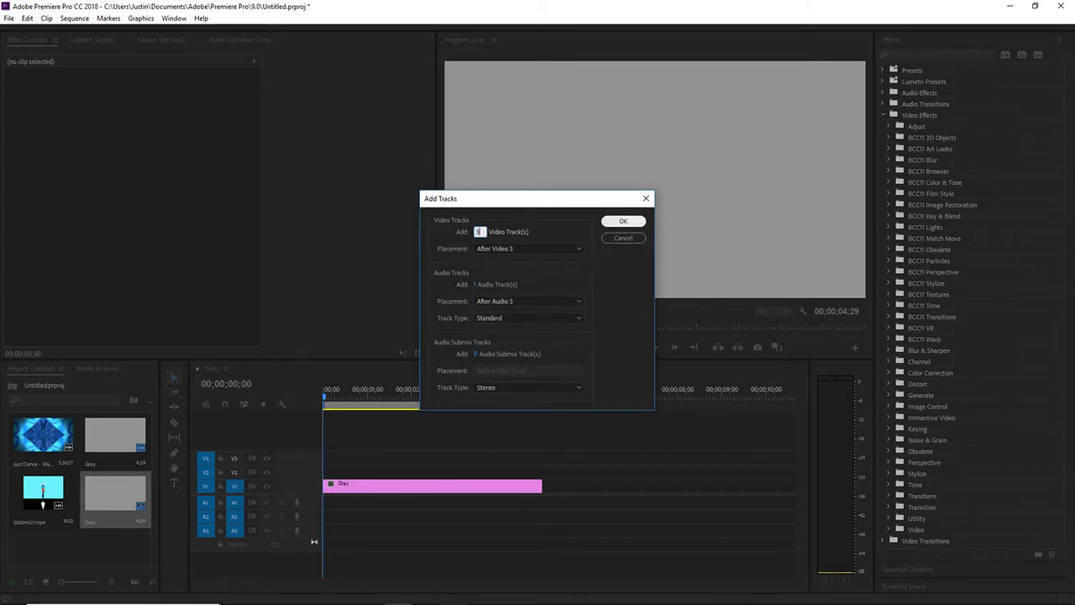
{"action": "left_click", "coordinate": [623, 221]}
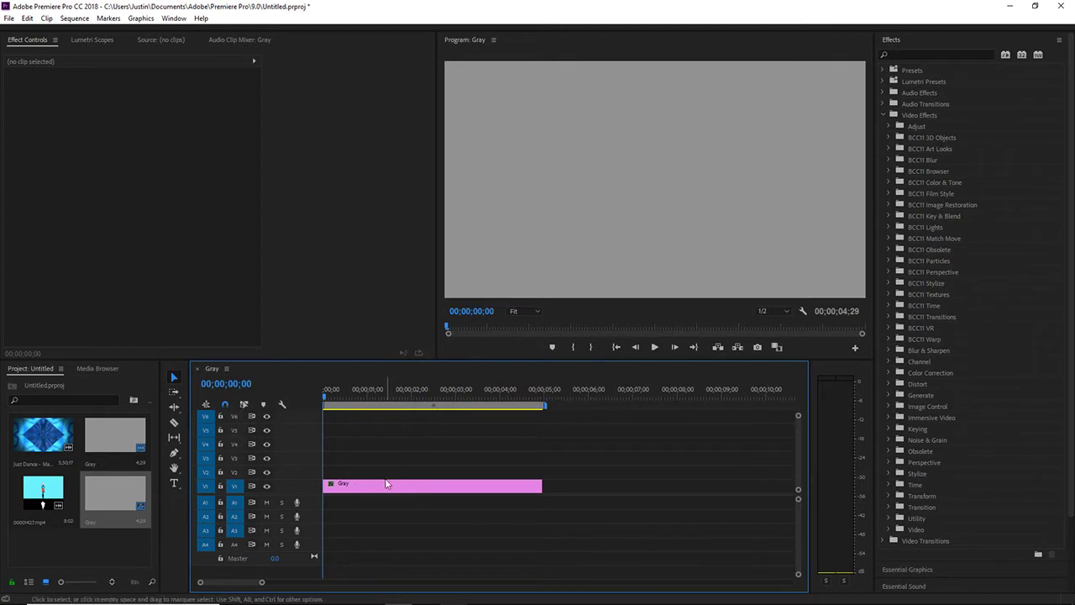
Step: Move Gray to V2, put 00001427.mp4 on V3, and extend Gray to its length
{"action": "left_click_drag", "start_coordinate": [380, 489], "coordinate": [386, 475]}
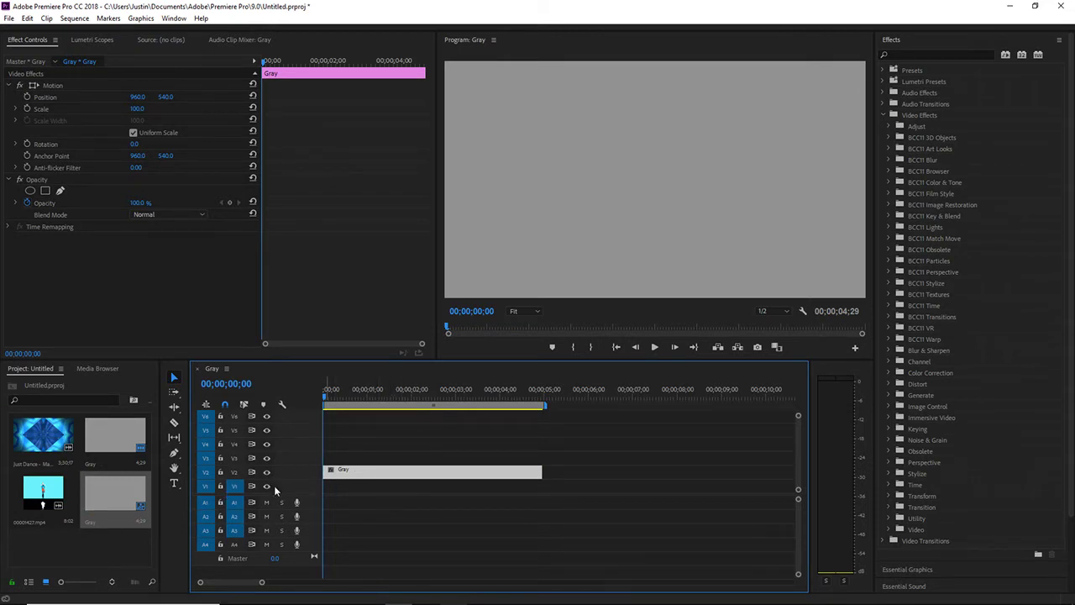
{"action": "left_click", "coordinate": [43, 491]}
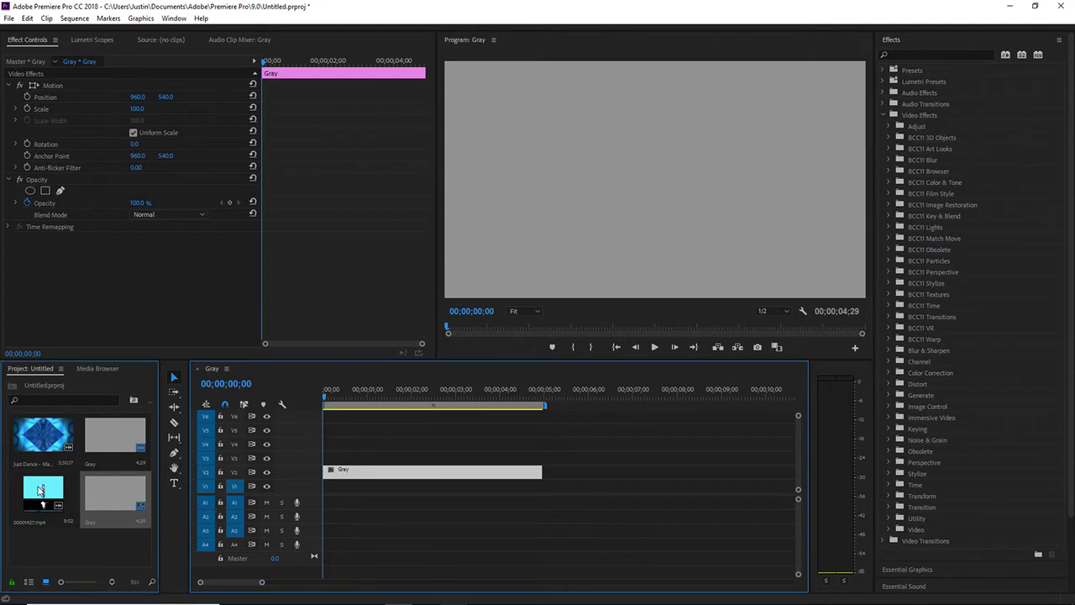
{"action": "left_click_drag", "start_coordinate": [127, 464], "coordinate": [328, 460]}
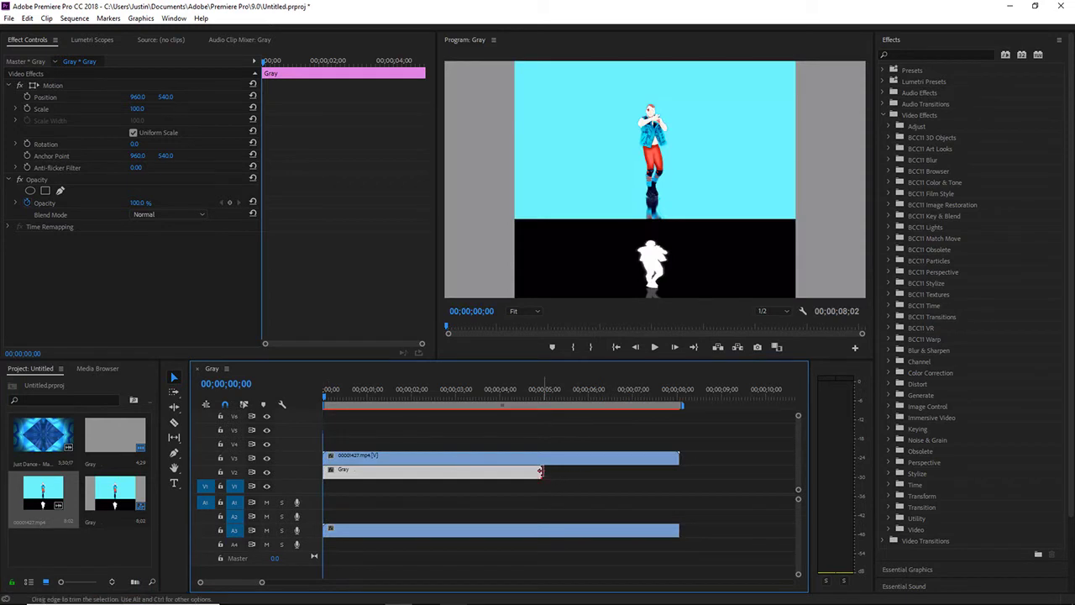
{"action": "left_click_drag", "start_coordinate": [545, 471], "coordinate": [678, 466]}
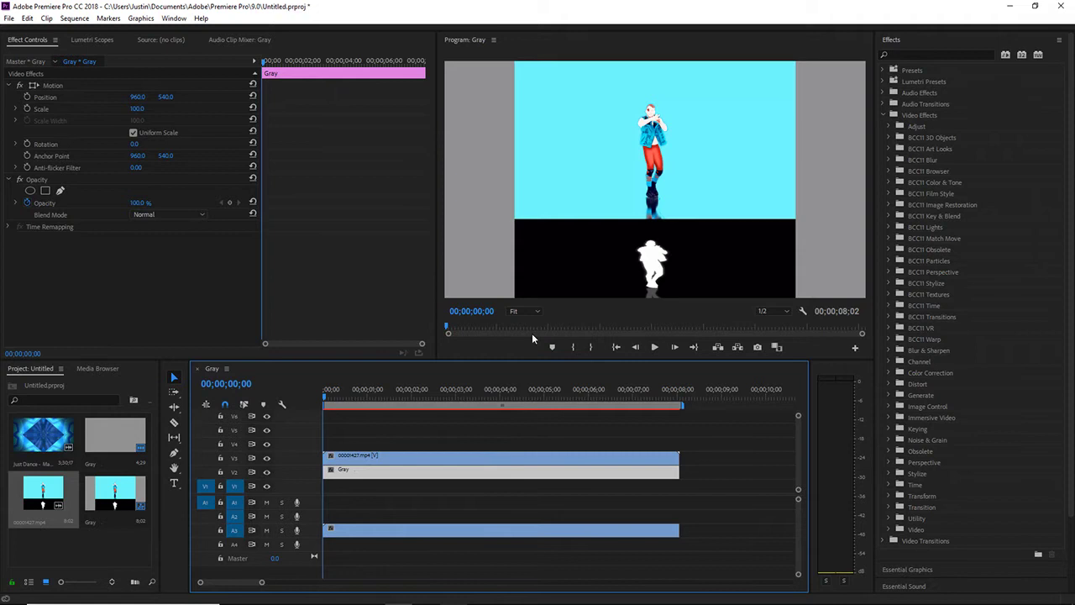
Step: Cut the dancer clip's audio from track A3, leaving the video selected
{"action": "left_click", "coordinate": [428, 458]}
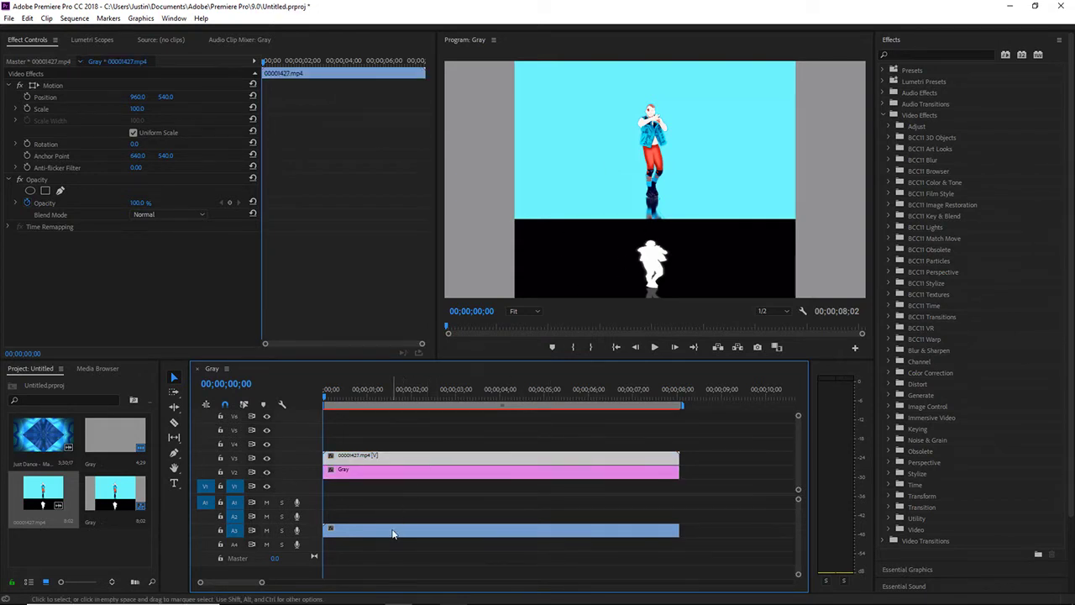
{"action": "right_click", "coordinate": [392, 533]}
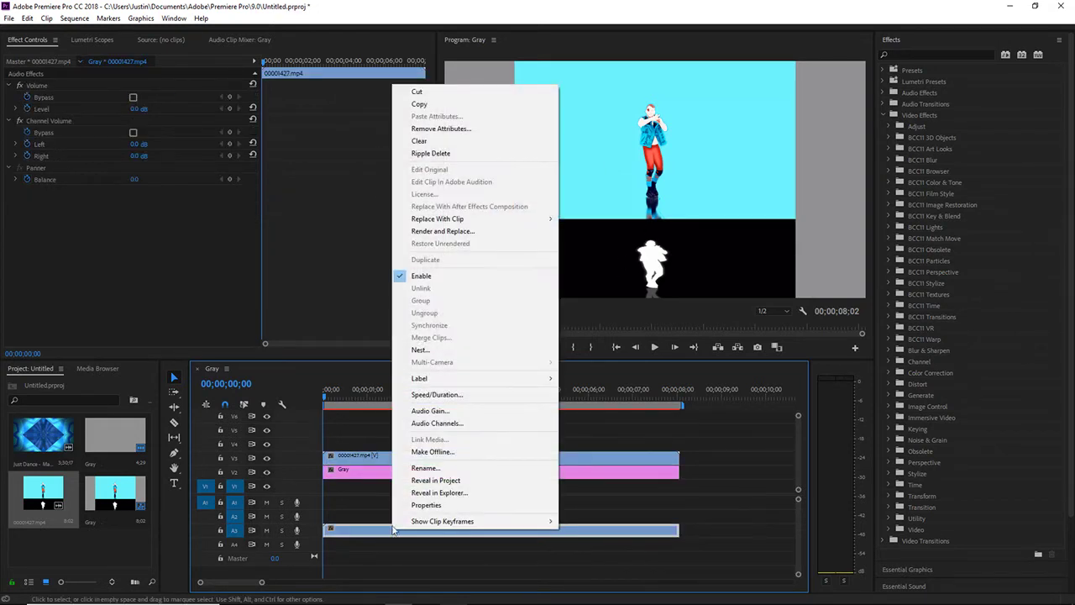
{"action": "left_click", "coordinate": [444, 94]}
{"action": "left_click", "coordinate": [389, 456]}
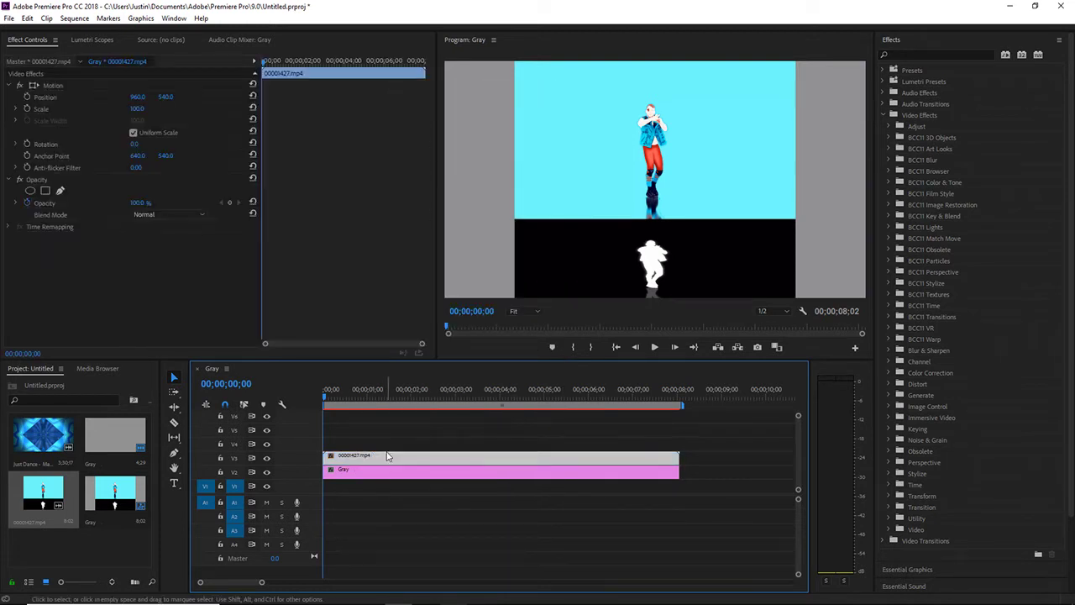
Step: Unlink uniform scale, set scale width and height to 150, and Position Y to 810
{"action": "left_click", "coordinate": [133, 132]}
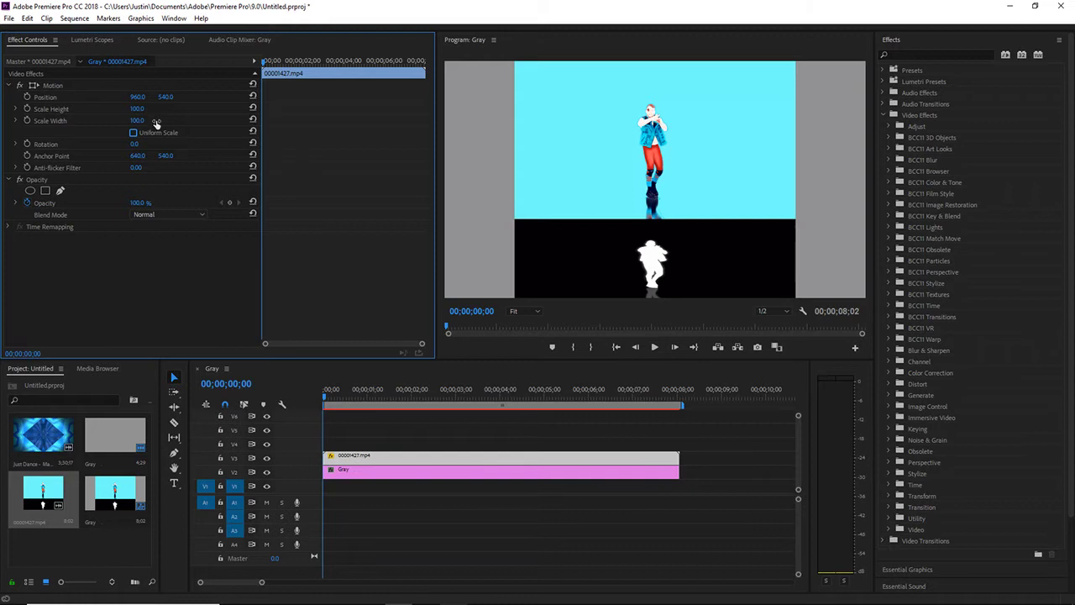
{"action": "left_click", "coordinate": [137, 121]}
{"action": "type", "text": "50"}
{"action": "left_click", "coordinate": [135, 121]}
{"action": "type", "text": "150"}
{"action": "key", "text": "Return"}
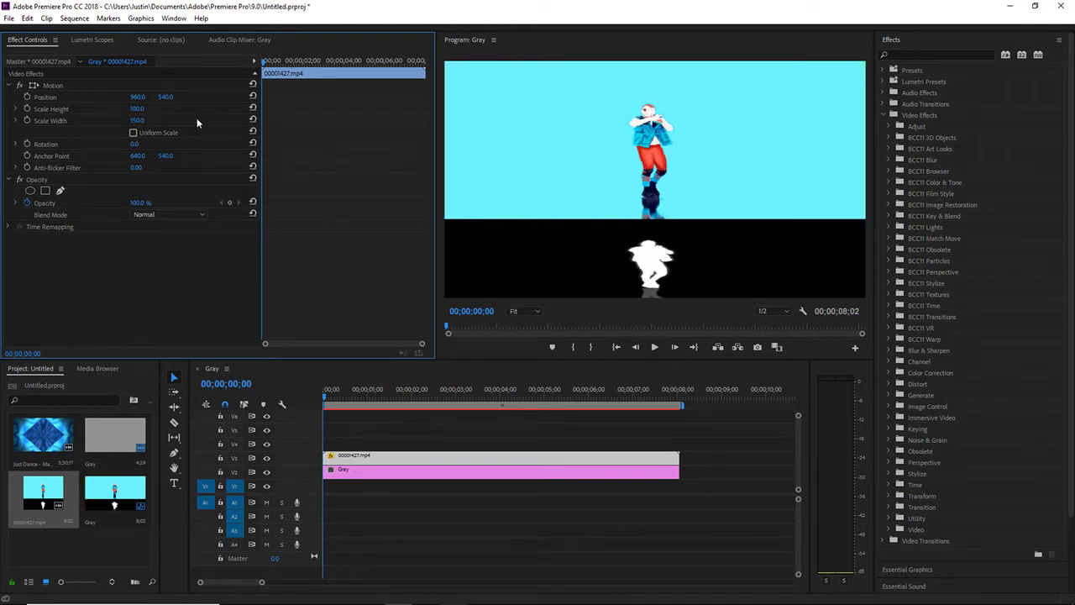
{"action": "left_click", "coordinate": [138, 109]}
{"action": "type", "text": "150"}
{"action": "key", "text": "Return"}
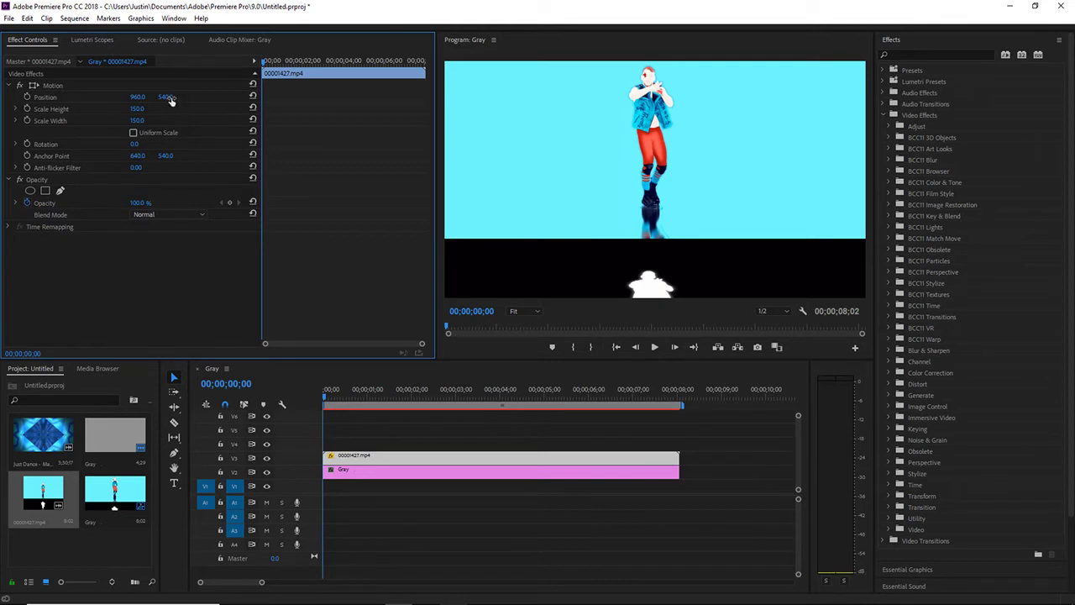
{"action": "left_click", "coordinate": [169, 98]}
{"action": "type", "text": "810"}
{"action": "key", "text": "Return"}
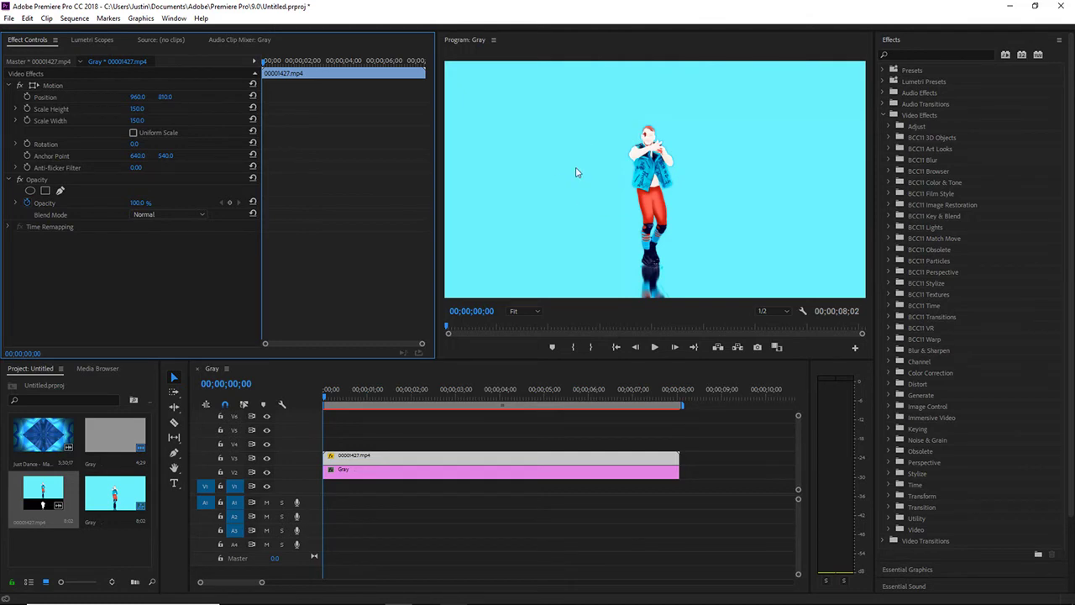
Step: Duplicate the scaled dancer clip onto V4 and return the playhead to 00;00;00;00
{"action": "right_click", "coordinate": [386, 460]}
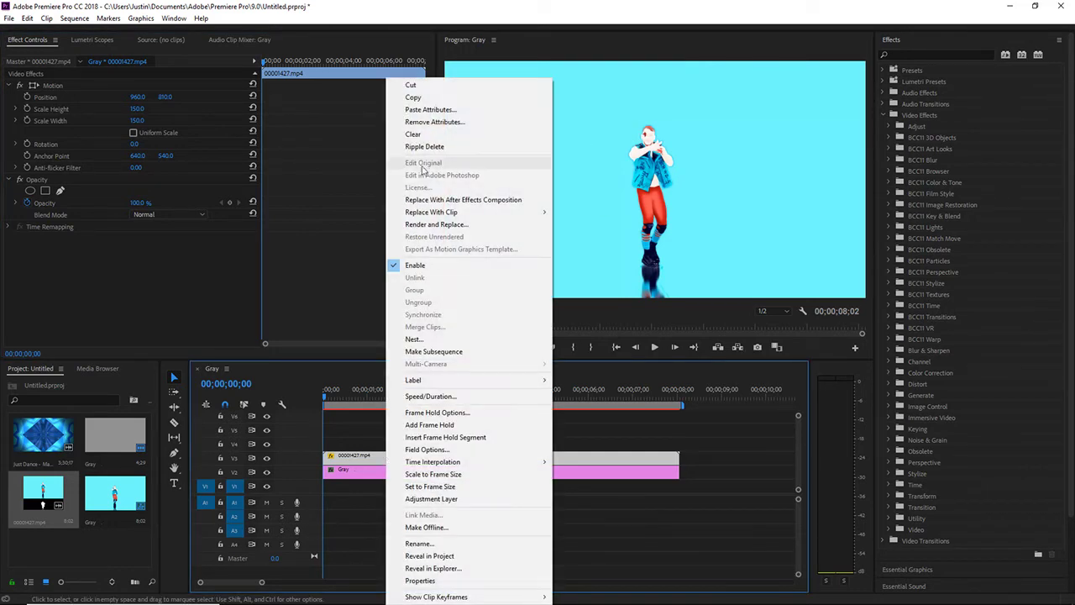
{"action": "left_click", "coordinate": [432, 99]}
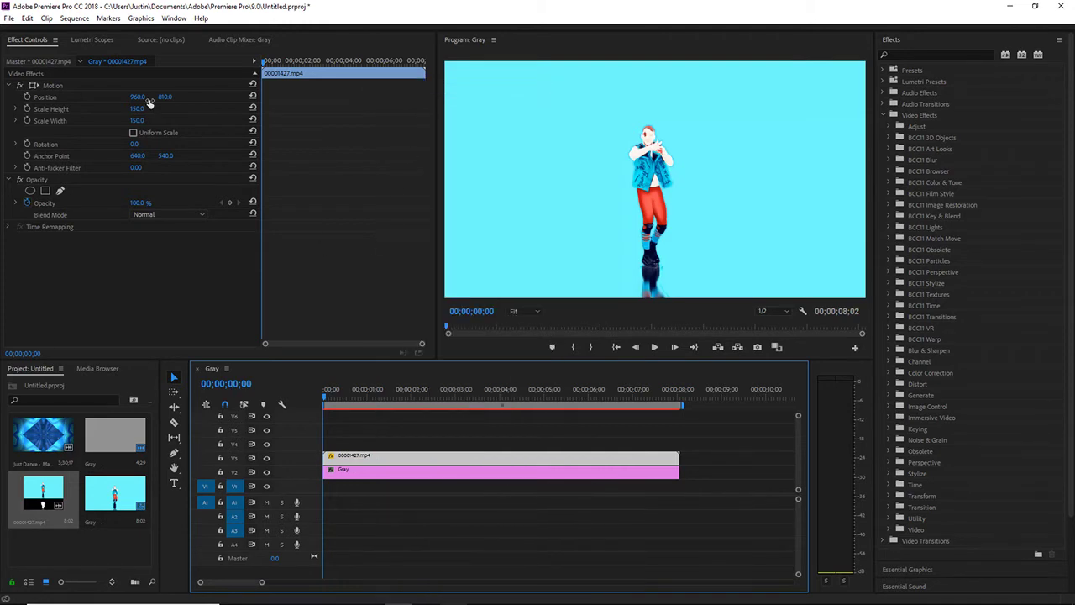
{"action": "left_click", "coordinate": [28, 18]}
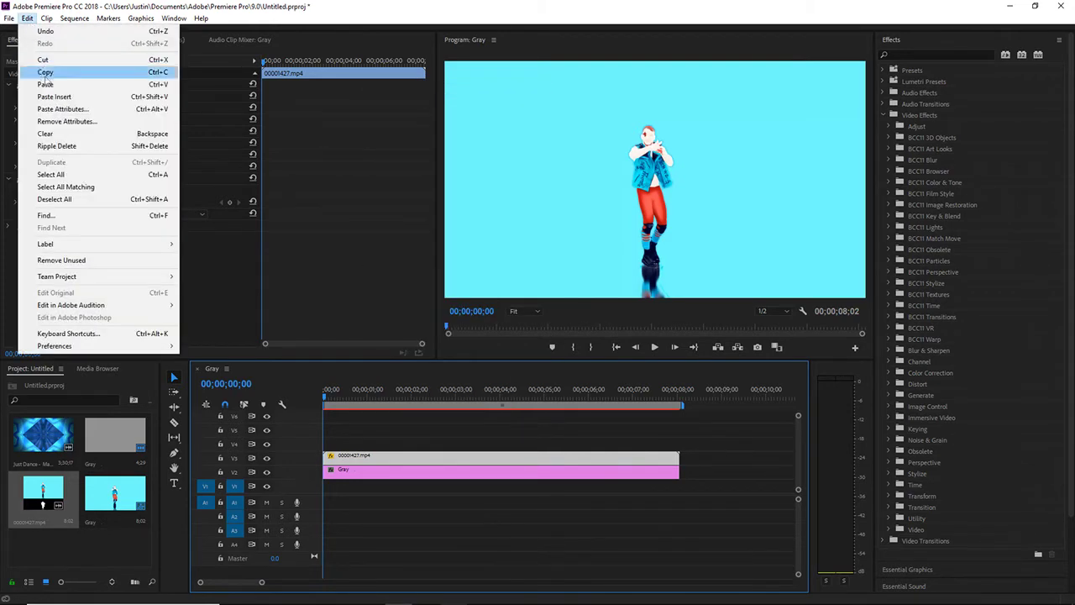
{"action": "left_click", "coordinate": [46, 85]}
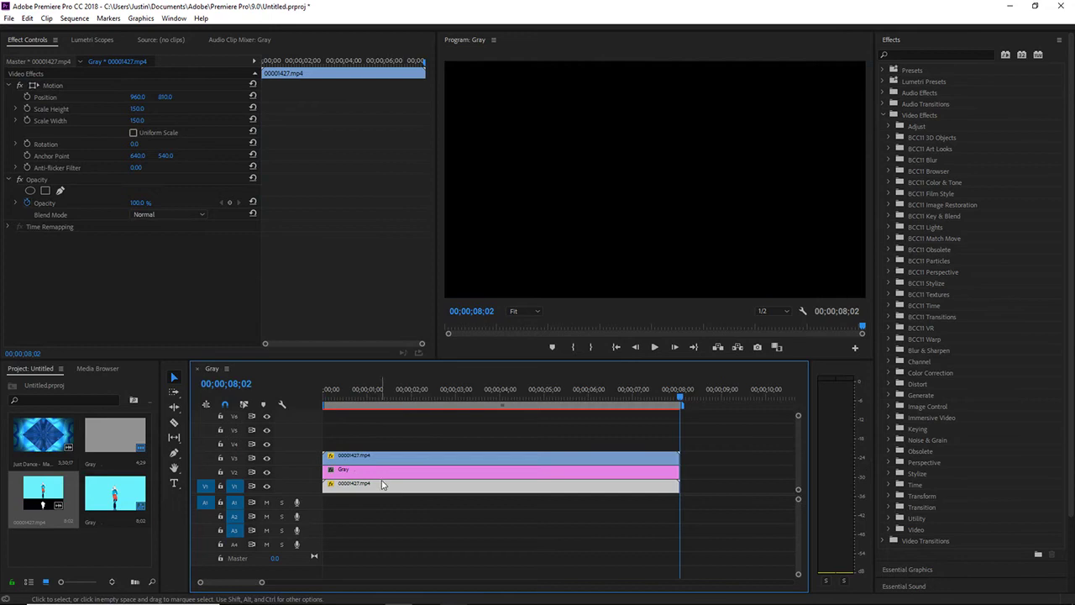
{"action": "left_click_drag", "start_coordinate": [381, 487], "coordinate": [390, 444]}
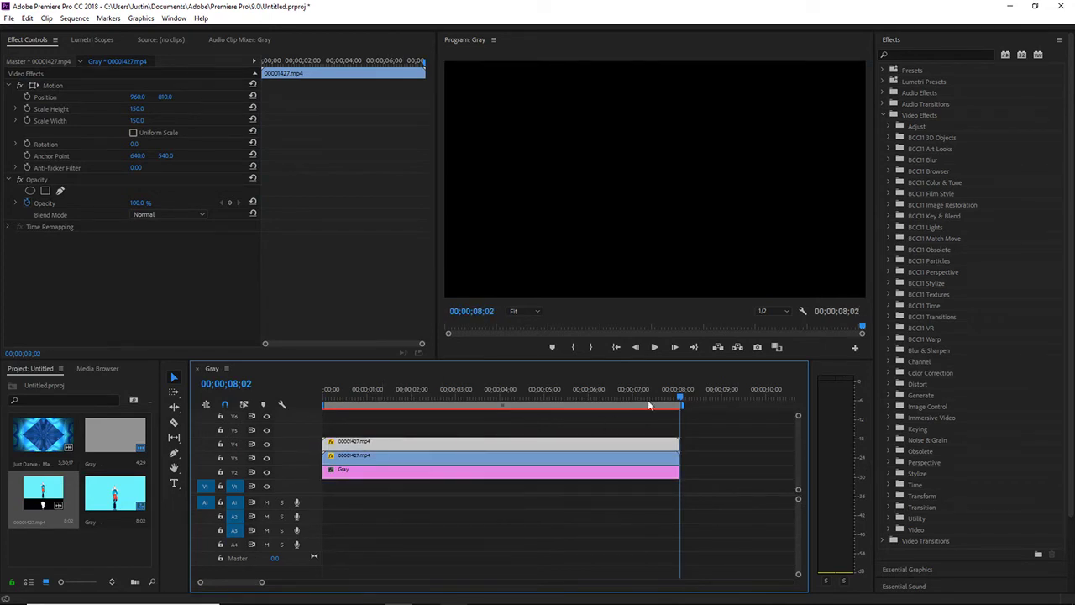
{"action": "left_click_drag", "start_coordinate": [678, 399], "coordinate": [250, 386]}
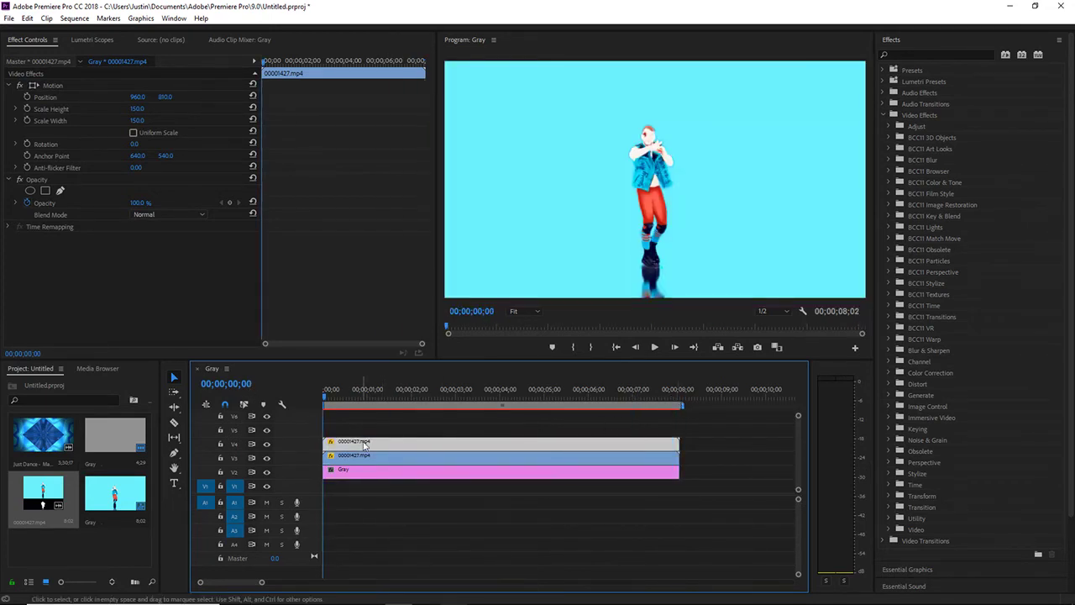
Step: Stretch the top dancer clip to scale height 300 and width 150
{"action": "left_click", "coordinate": [140, 109]}
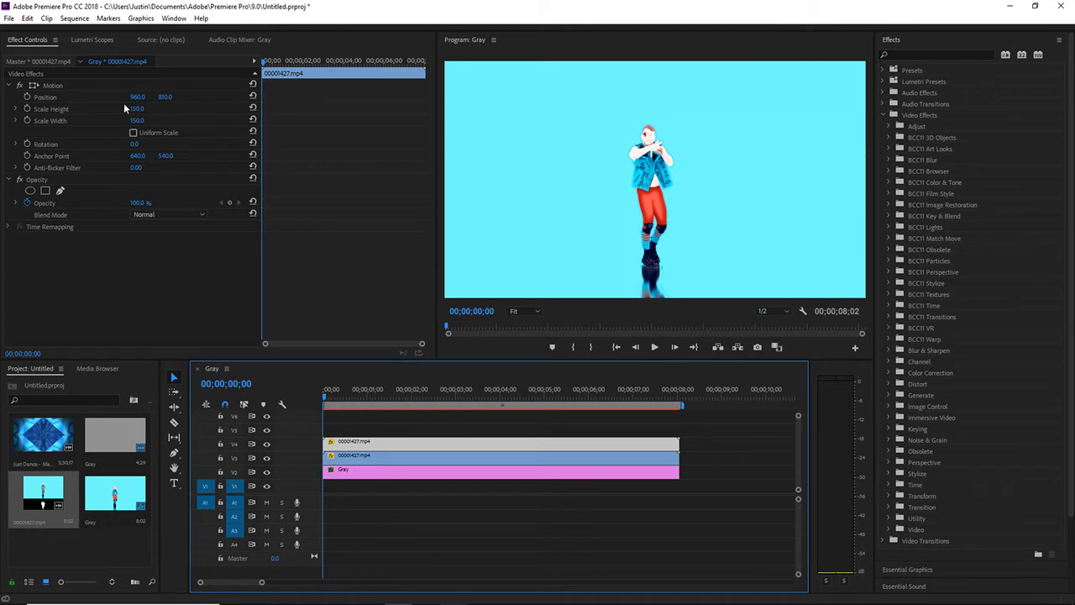
{"action": "left_click", "coordinate": [139, 109]}
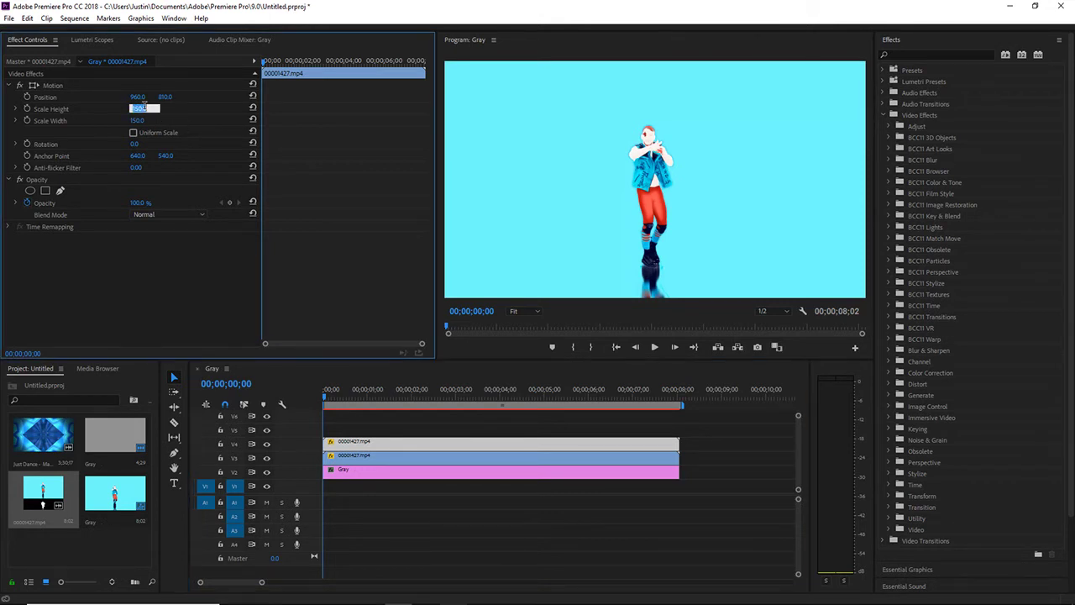
{"action": "type", "text": "200"}
{"action": "key", "text": "Return"}
{"action": "left_click", "coordinate": [141, 120]}
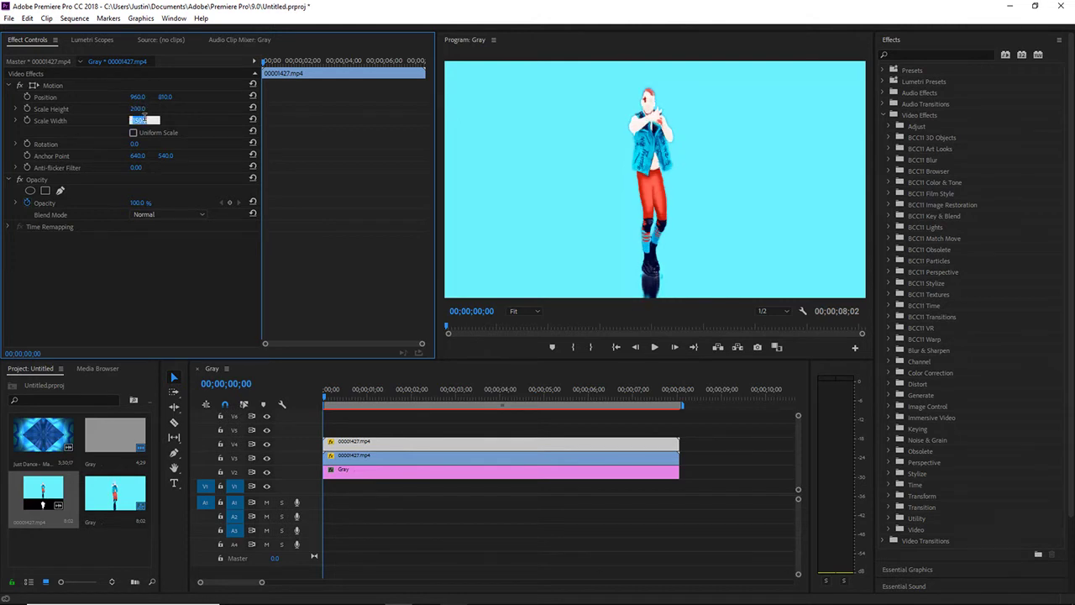
{"action": "type", "text": "100"}
{"action": "key", "text": "Return"}
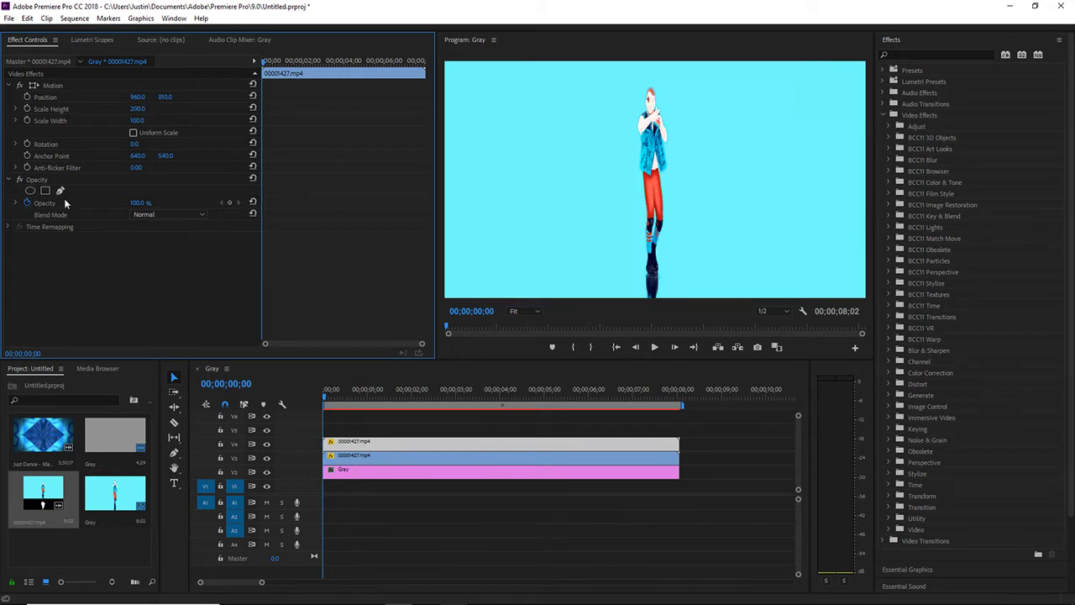
{"action": "left_click", "coordinate": [30, 204]}
{"action": "left_click", "coordinate": [137, 109]}
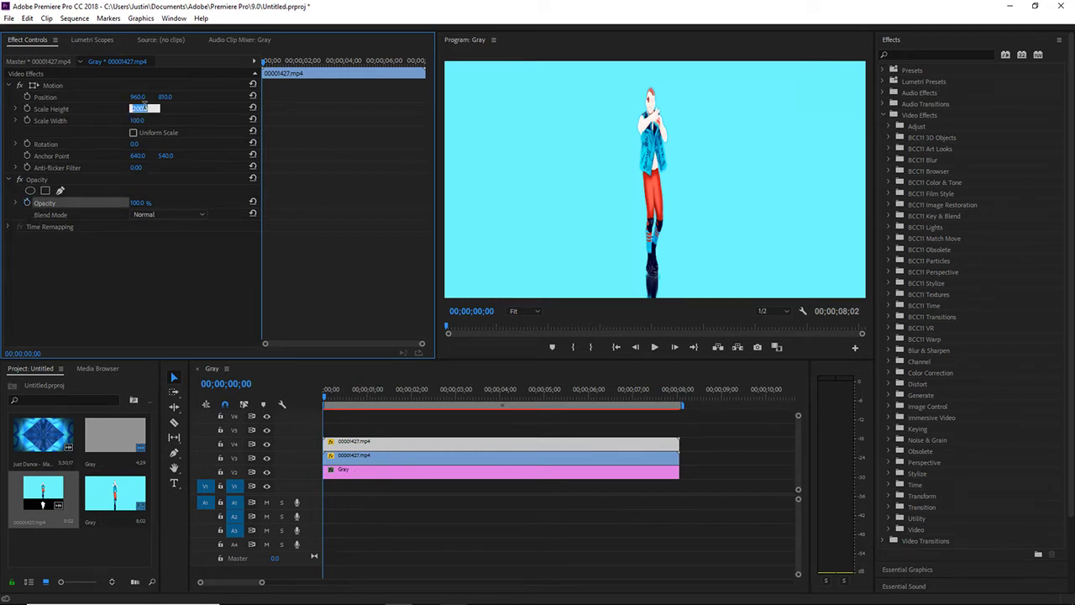
{"action": "type", "text": "150"}
{"action": "key", "text": "Return"}
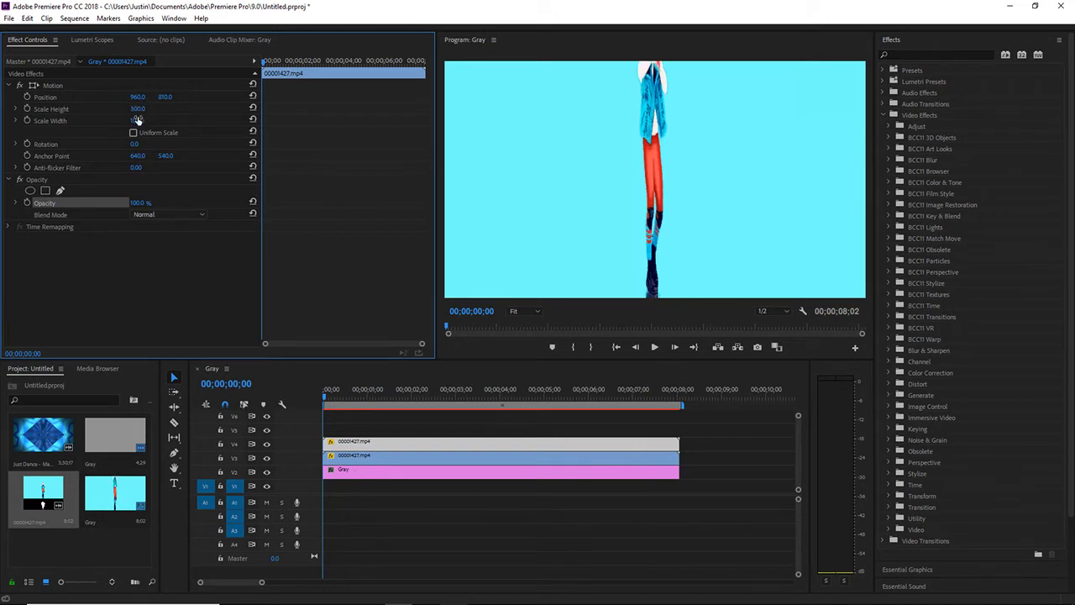
{"action": "left_click", "coordinate": [137, 120]}
{"action": "type", "text": "150"}
{"action": "key", "text": "Return"}
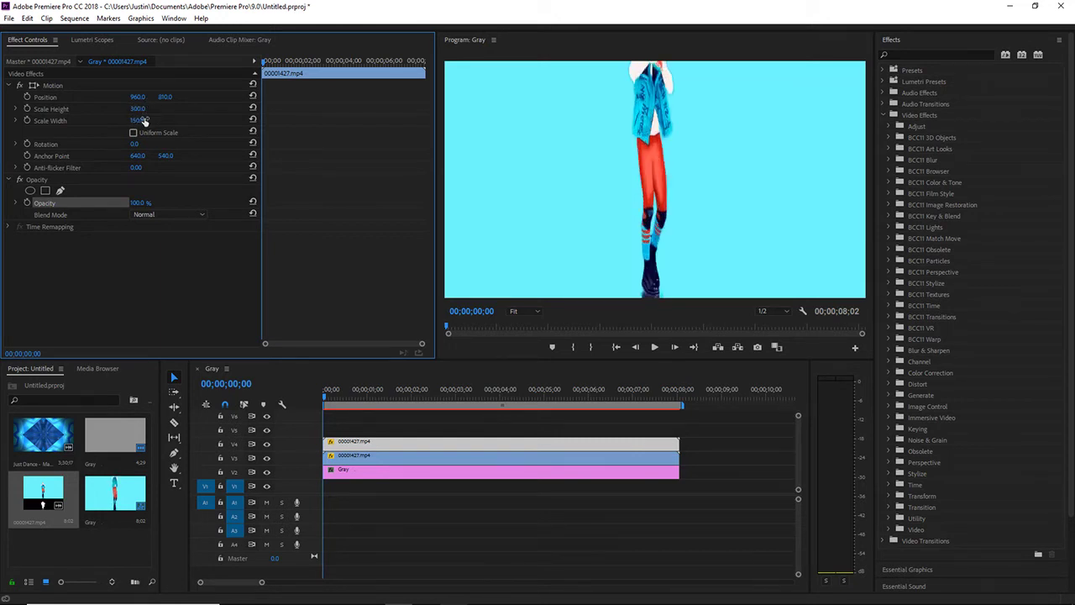
Step: Shift the stretched clip upward to reveal the white silhouette, then select the V3 clip
{"action": "left_click_drag", "start_coordinate": [168, 98], "coordinate": [73, 86]}
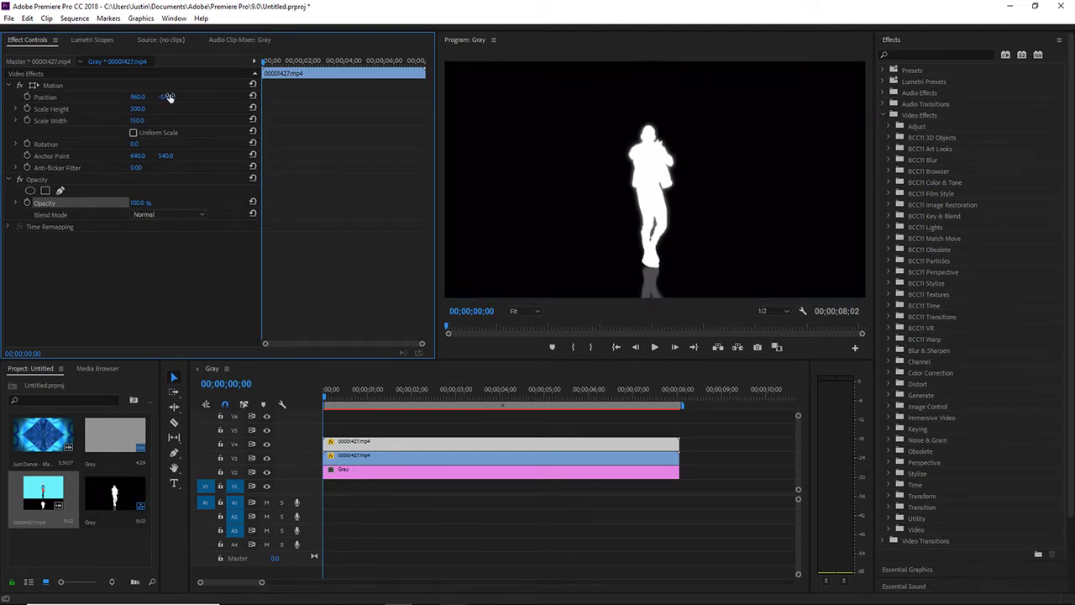
{"action": "left_click", "coordinate": [504, 460]}
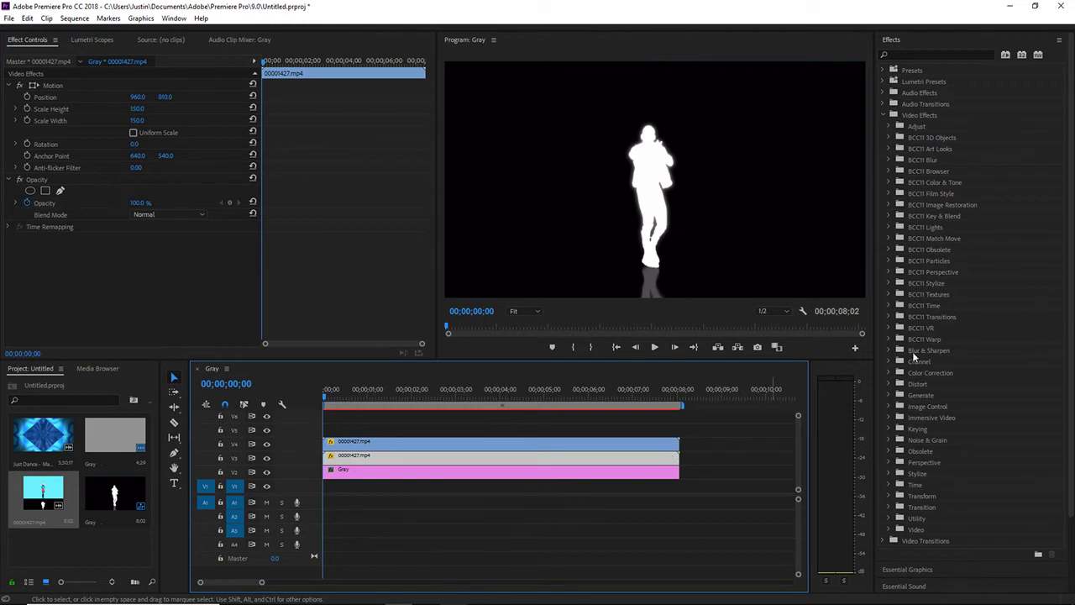
{"action": "left_click", "coordinate": [890, 428]}
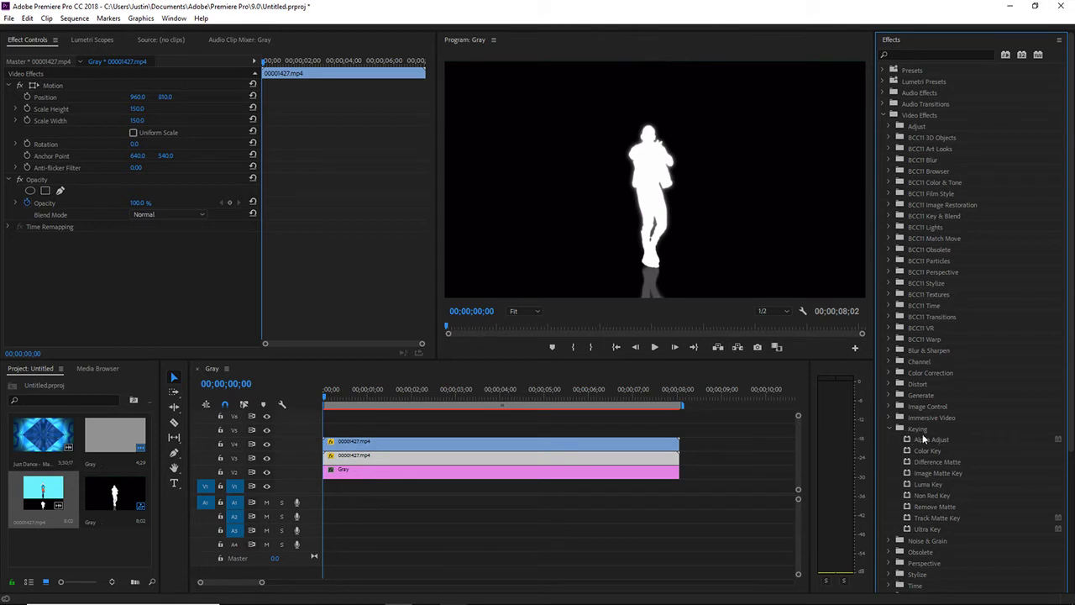
Step: Apply Track Matte Key to the V3 clip with Matte Video 4 and Composite Using Matte Luma
{"action": "double_click", "coordinate": [938, 515]}
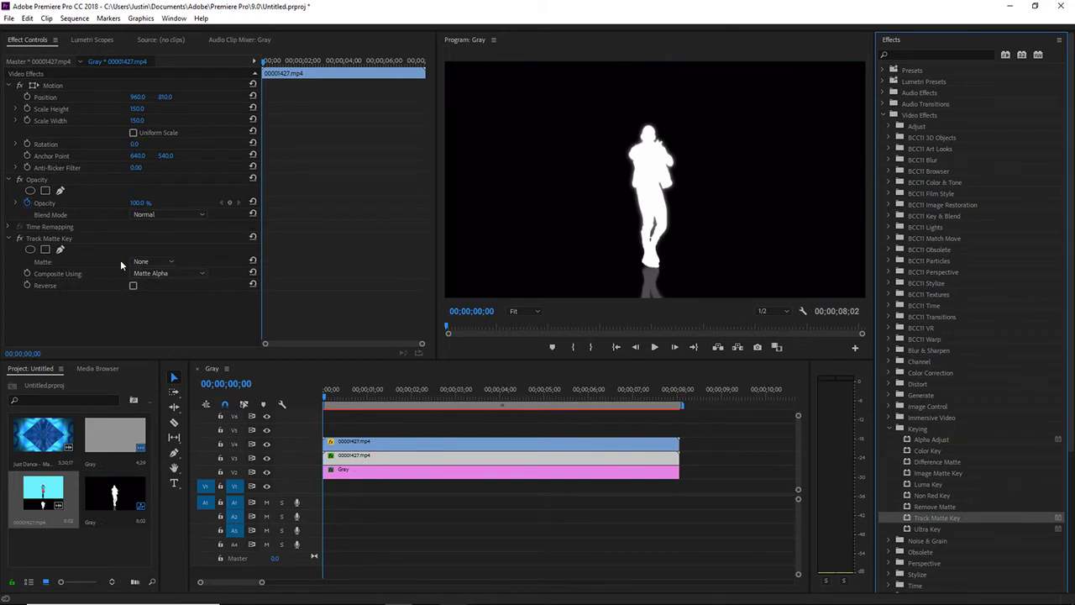
{"action": "left_click", "coordinate": [156, 262]}
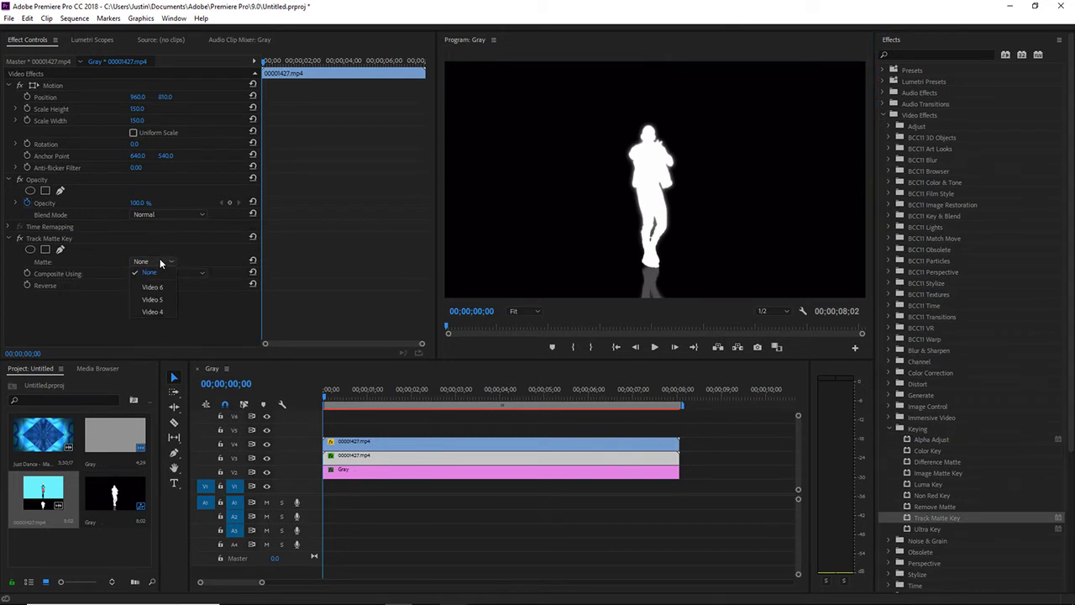
{"action": "left_click", "coordinate": [157, 312]}
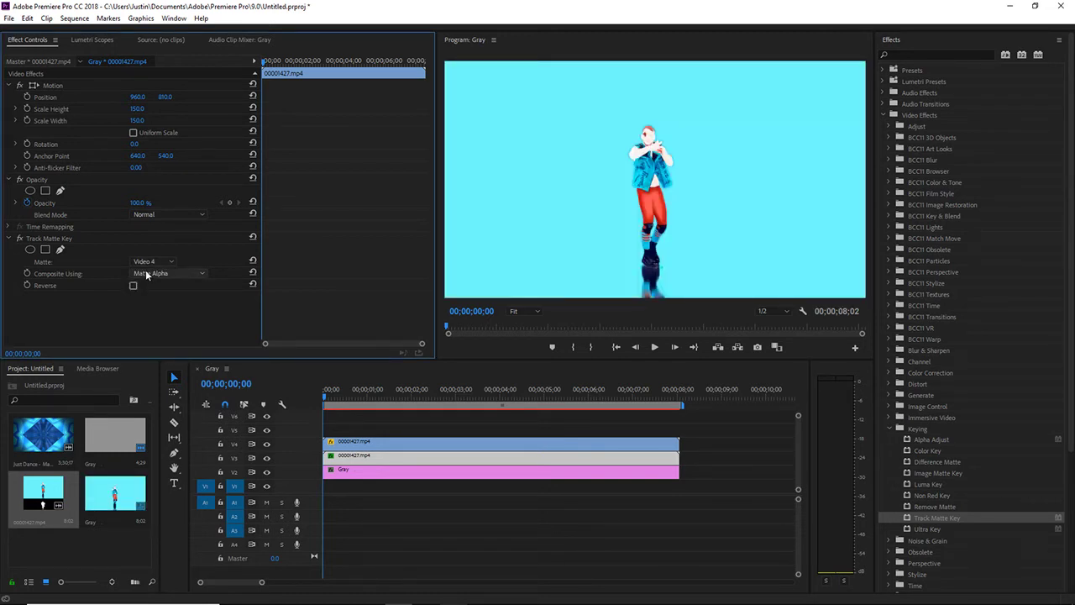
{"action": "left_click", "coordinate": [145, 274]}
{"action": "left_click", "coordinate": [146, 298]}
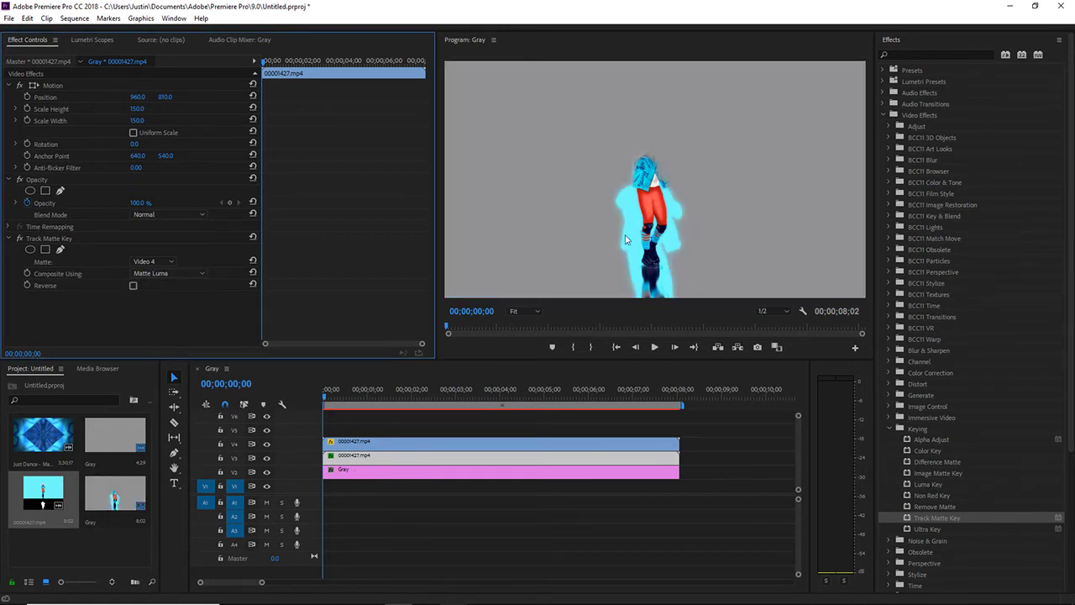
Step: Set the V4 matte clip to scale height 200, width 100, and Position Y -360
{"action": "left_click", "coordinate": [413, 453]}
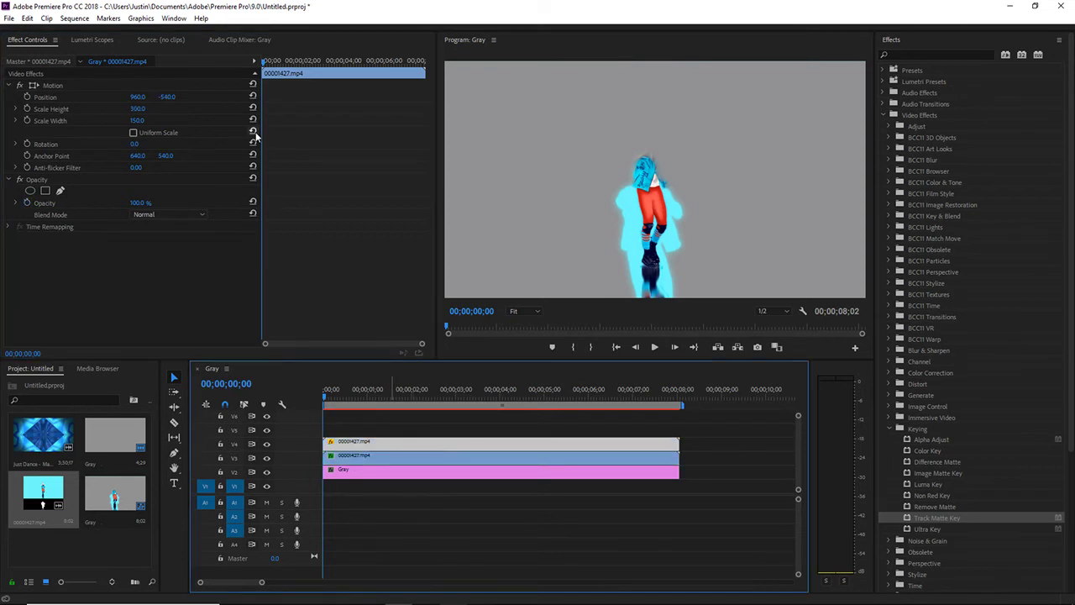
{"action": "left_click", "coordinate": [137, 108]}
{"action": "type", "text": "2"}
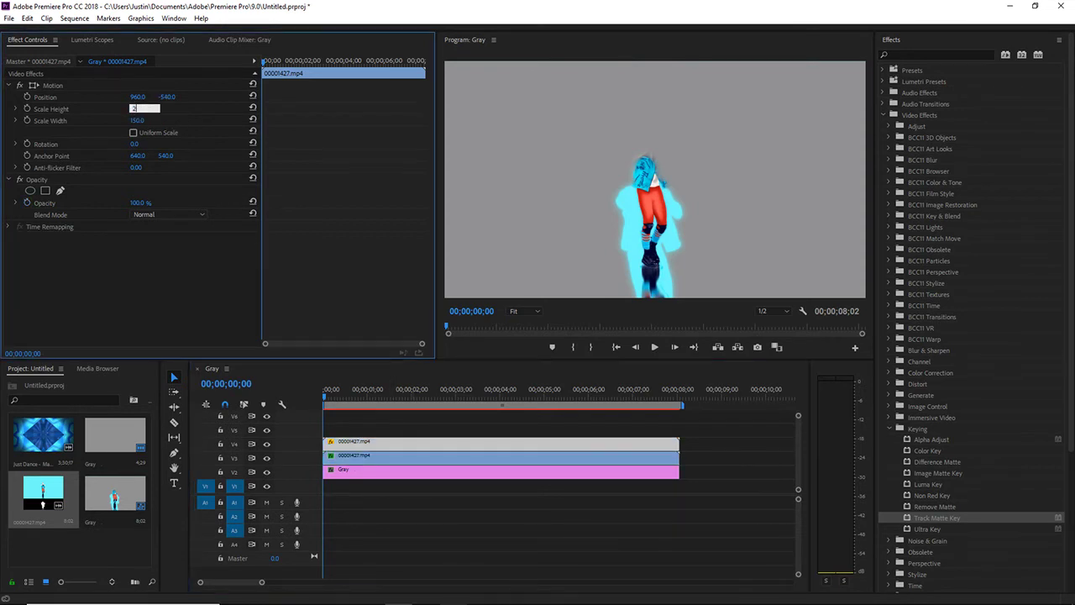
{"action": "type", "text": "00"}
{"action": "key", "text": "Return"}
{"action": "left_click", "coordinate": [144, 120]}
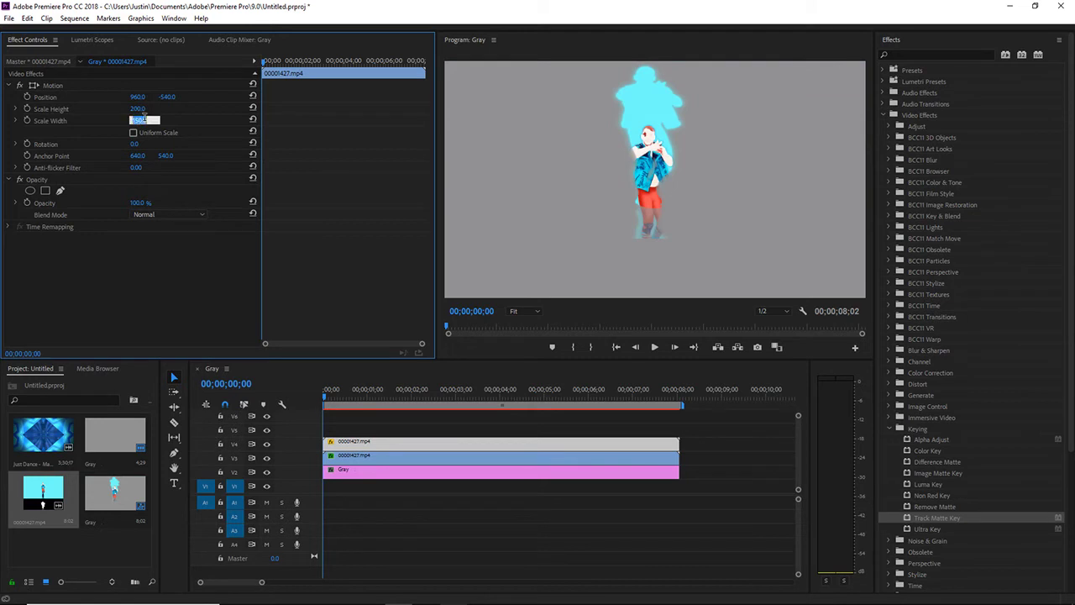
{"action": "type", "text": "100"}
{"action": "key", "text": "Return"}
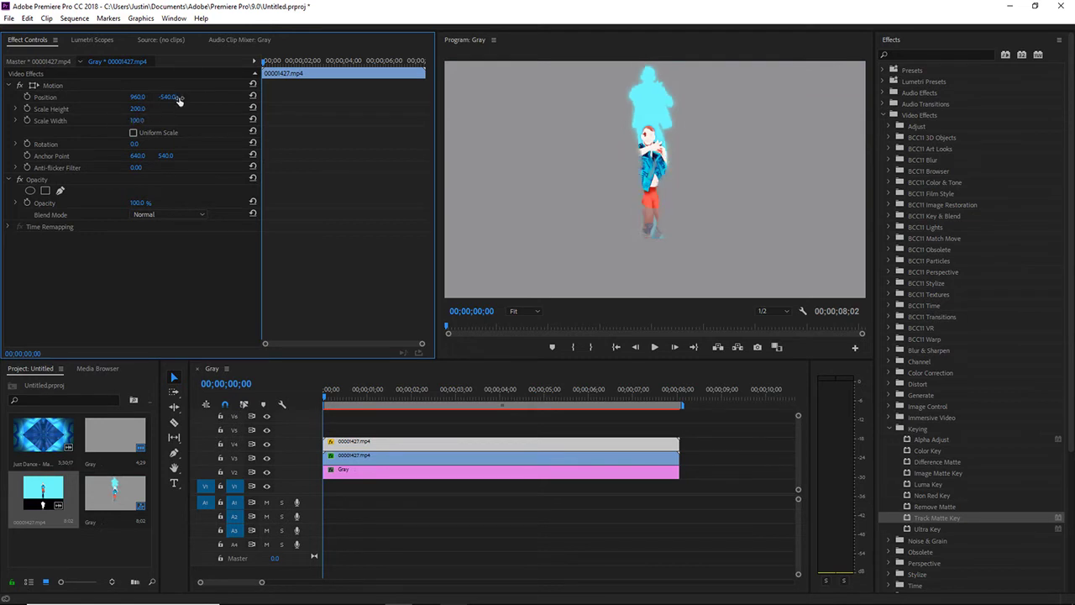
{"action": "left_click", "coordinate": [170, 97]}
{"action": "type", "text": "1080"}
{"action": "key", "text": "Return"}
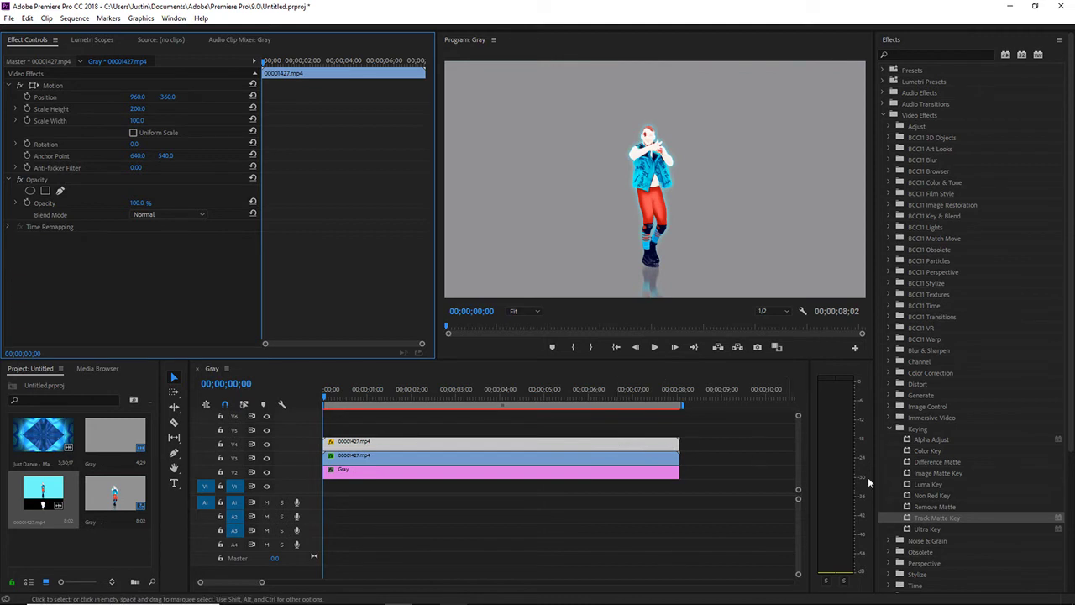
Step: Add a Luma Key with 35% cutoff to the matte clip and move Gray to V5
{"action": "double_click", "coordinate": [939, 483]}
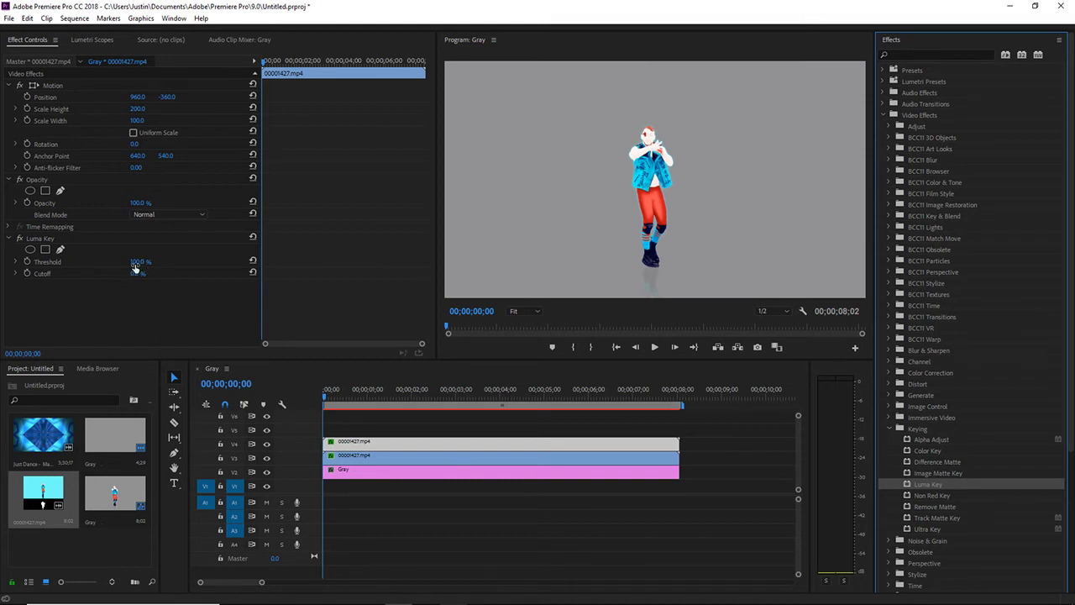
{"action": "left_click_drag", "start_coordinate": [133, 275], "coordinate": [159, 272]}
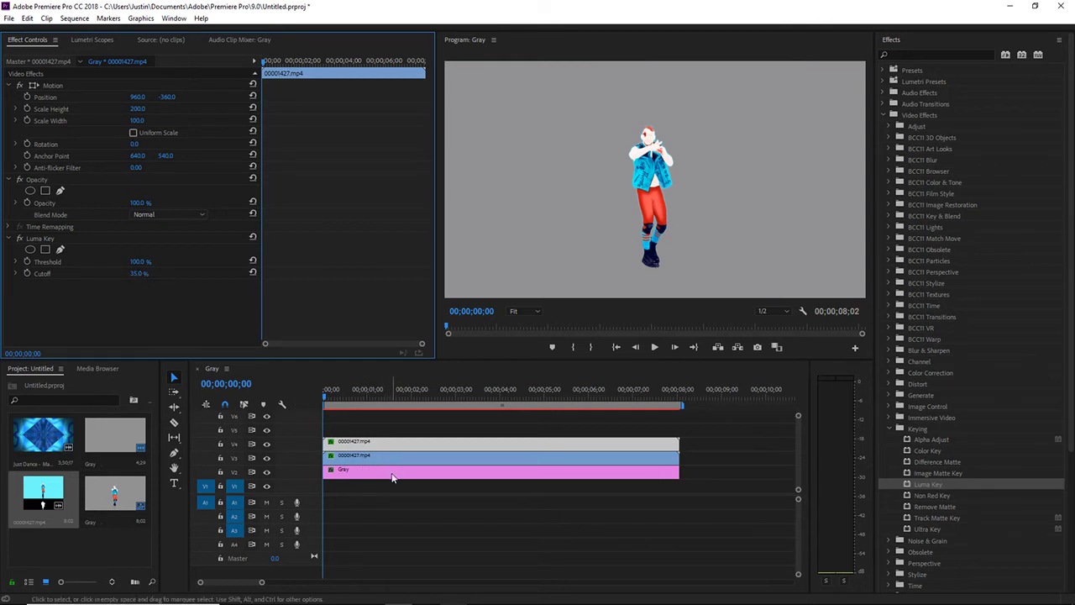
{"action": "left_click_drag", "start_coordinate": [392, 477], "coordinate": [374, 433]}
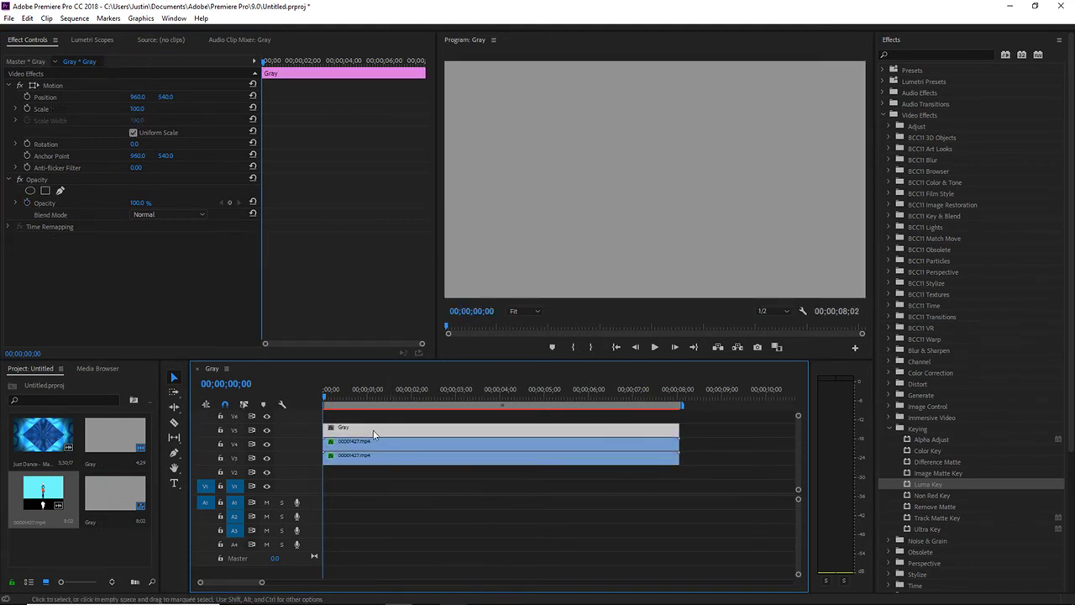
Step: Hide track V5 and place the Just Dance Mashup Background Blue clip on V2
{"action": "left_click", "coordinate": [267, 430]}
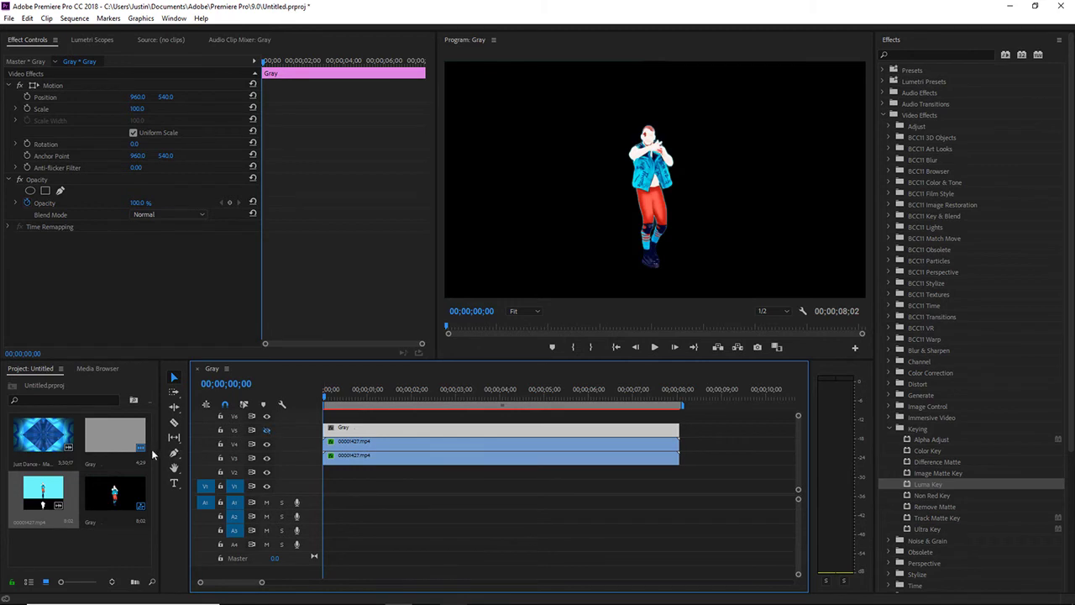
{"action": "left_click", "coordinate": [42, 437]}
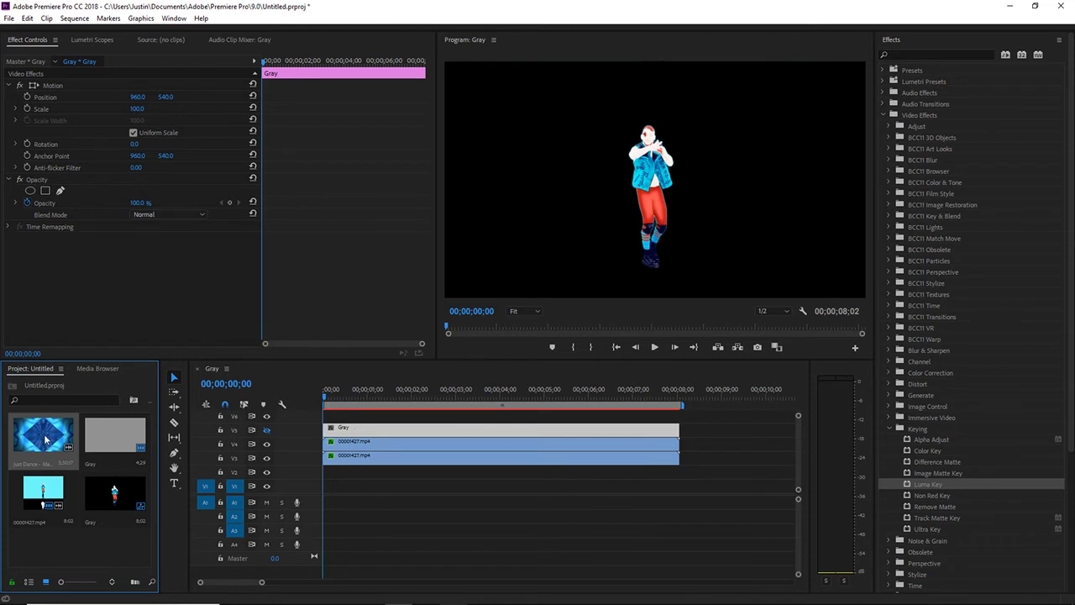
{"action": "left_click_drag", "start_coordinate": [338, 485], "coordinate": [395, 476]}
{"action": "left_click", "coordinate": [394, 475]}
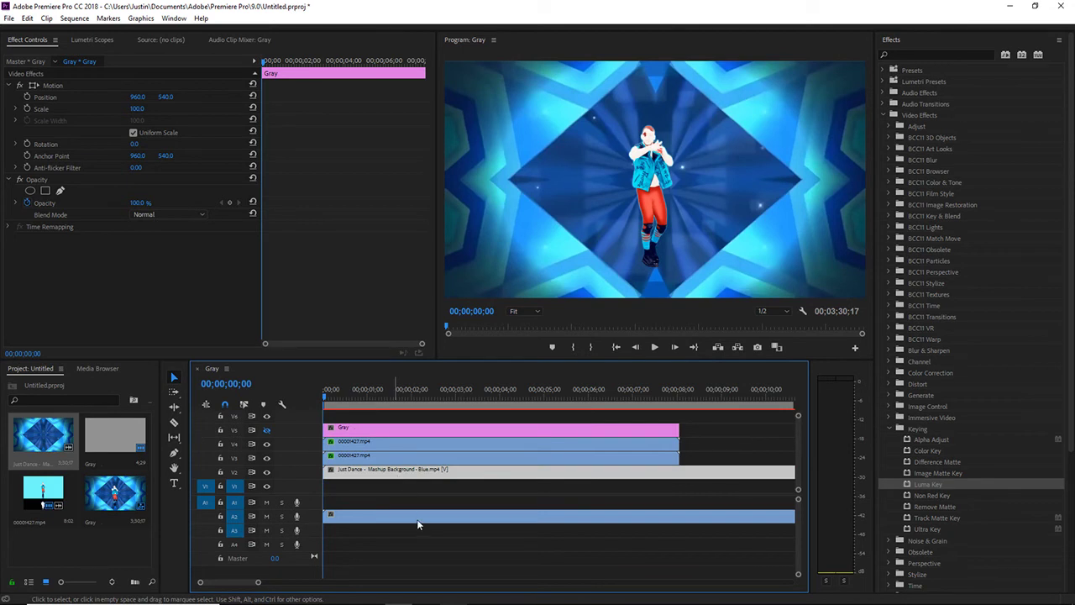
Step: Cut the background clip's audio out of the timeline
{"action": "right_click", "coordinate": [395, 517]}
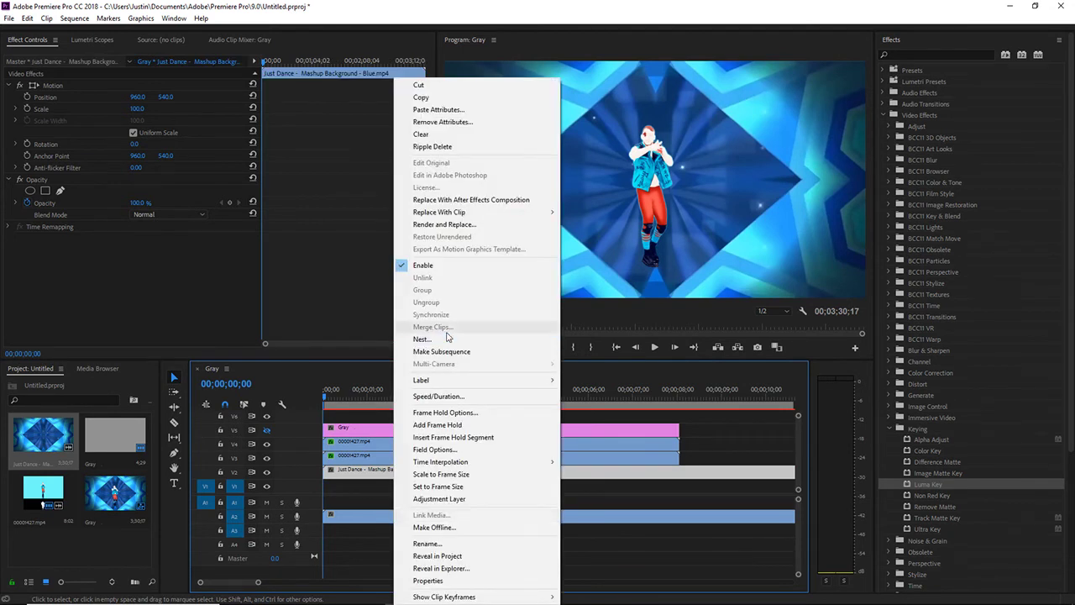
{"action": "left_click", "coordinate": [362, 517]}
{"action": "right_click", "coordinate": [363, 517]}
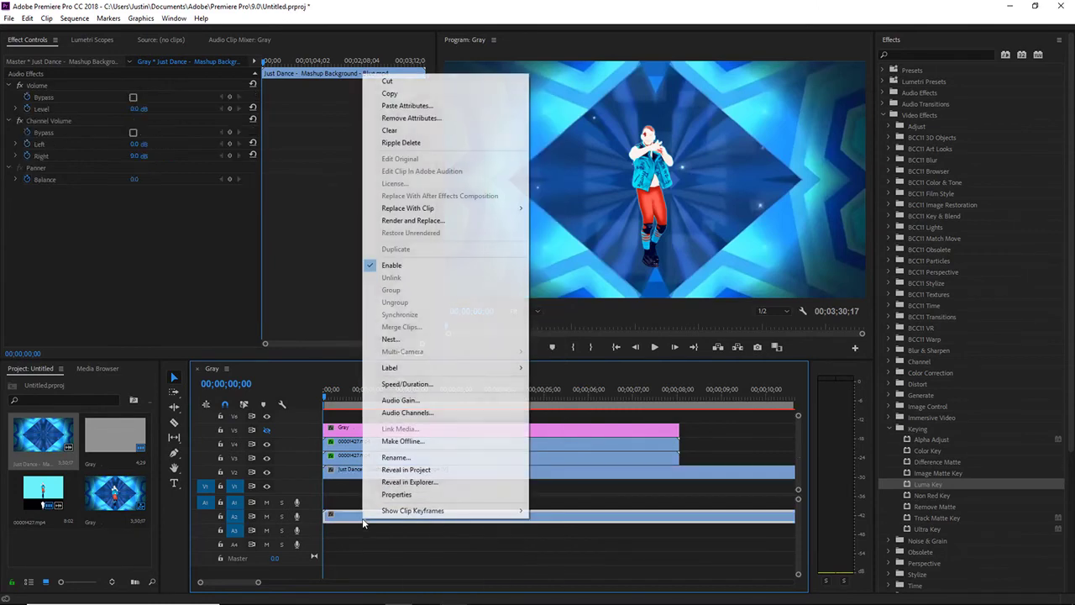
{"action": "left_click", "coordinate": [399, 80]}
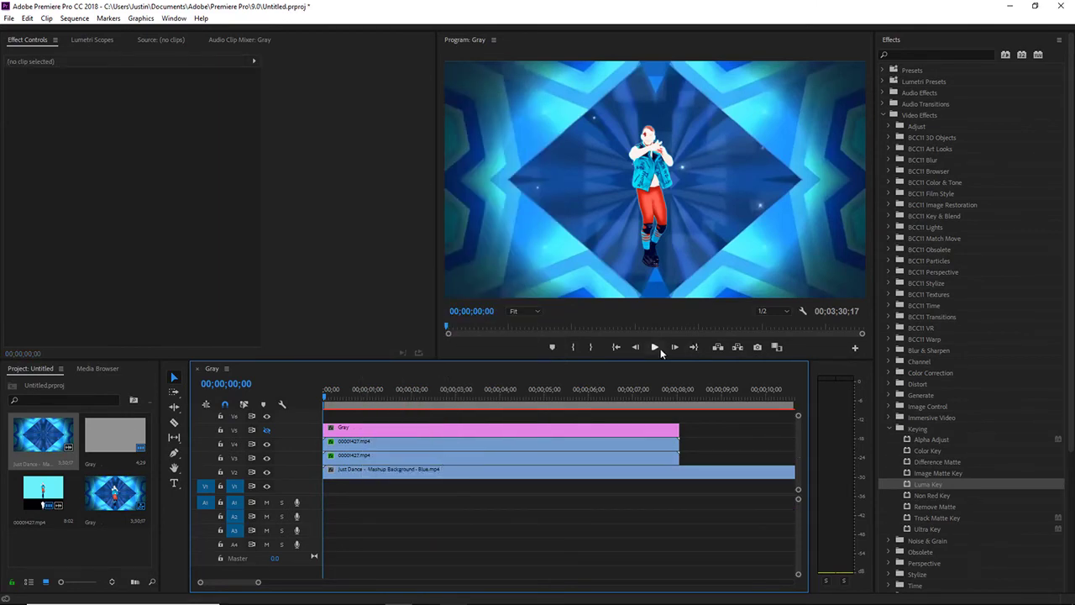
Step: Set Program playback resolution to Full, preview the composite, then select both dancer clips
{"action": "left_click", "coordinate": [772, 311]}
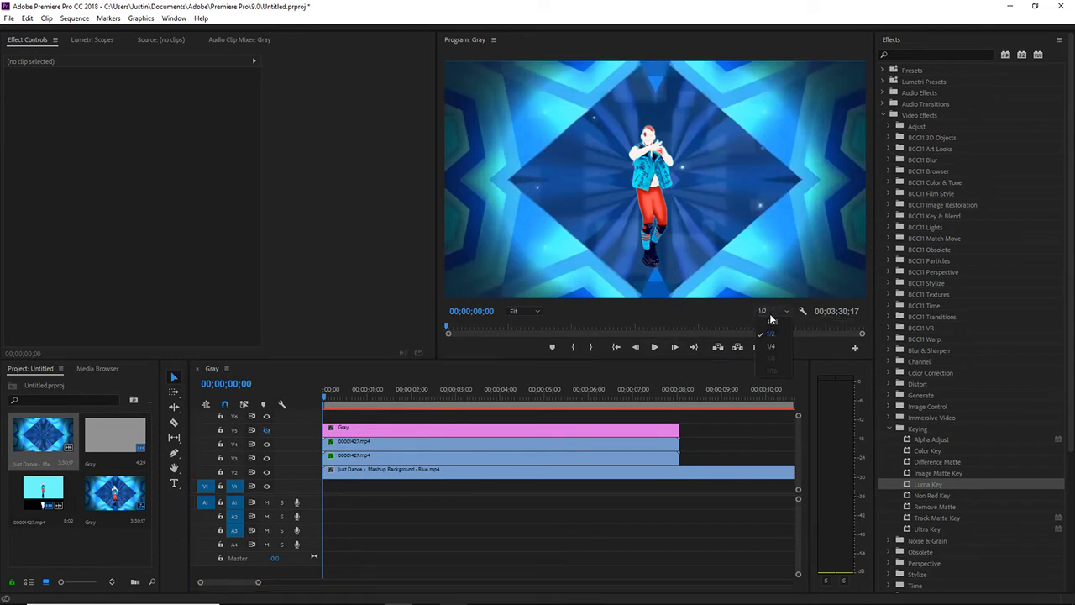
{"action": "left_click", "coordinate": [757, 323]}
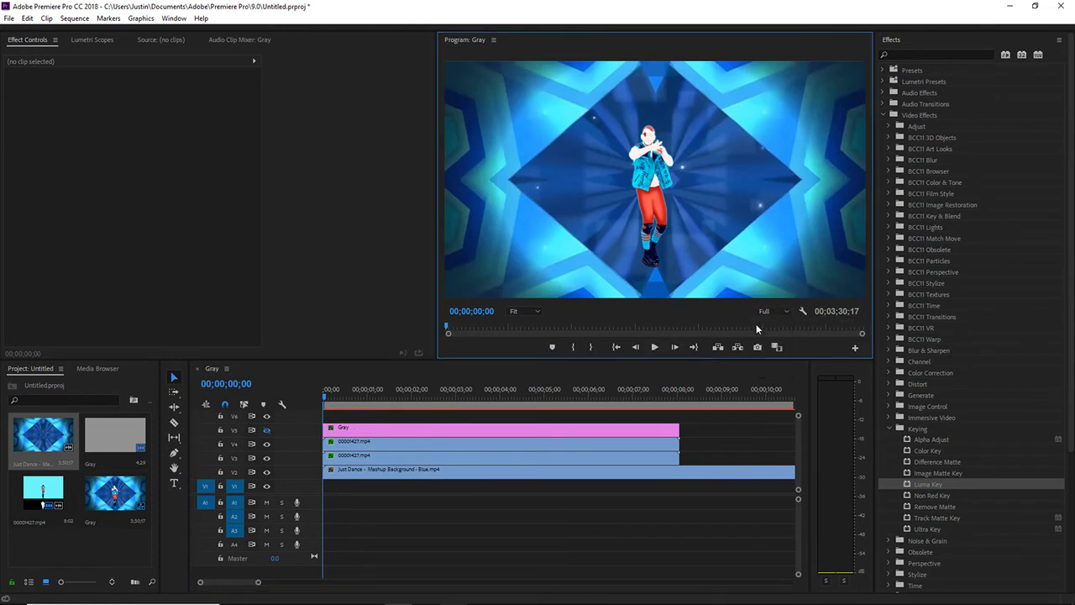
{"action": "left_click", "coordinate": [656, 347]}
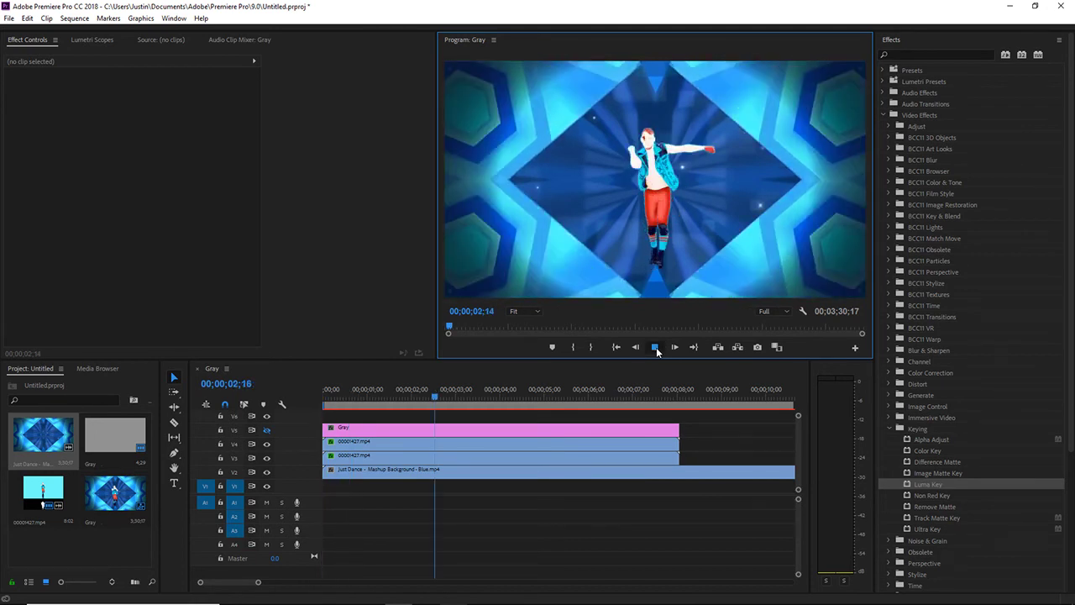
{"action": "left_click_drag", "start_coordinate": [692, 462], "coordinate": [612, 450]}
Step: Nest both 00001427.mp4 dancer clips as 'Dancer' and cut the Gray clip from the timeline
{"action": "right_click", "coordinate": [611, 451]}
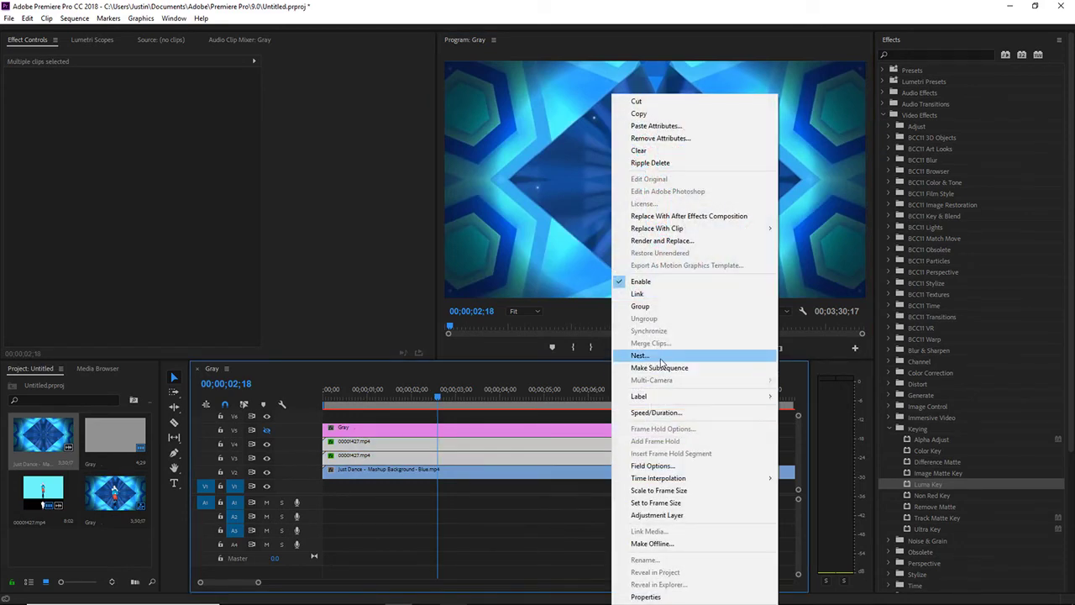
{"action": "left_click", "coordinate": [660, 356]}
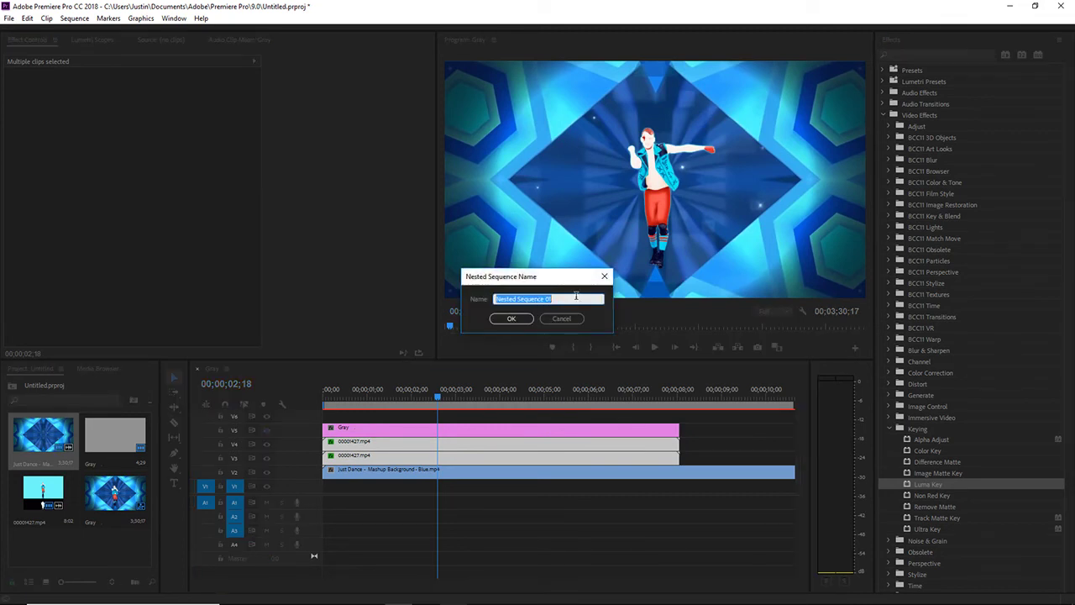
{"action": "type", "text": "Dancer"}
{"action": "left_click", "coordinate": [513, 318]}
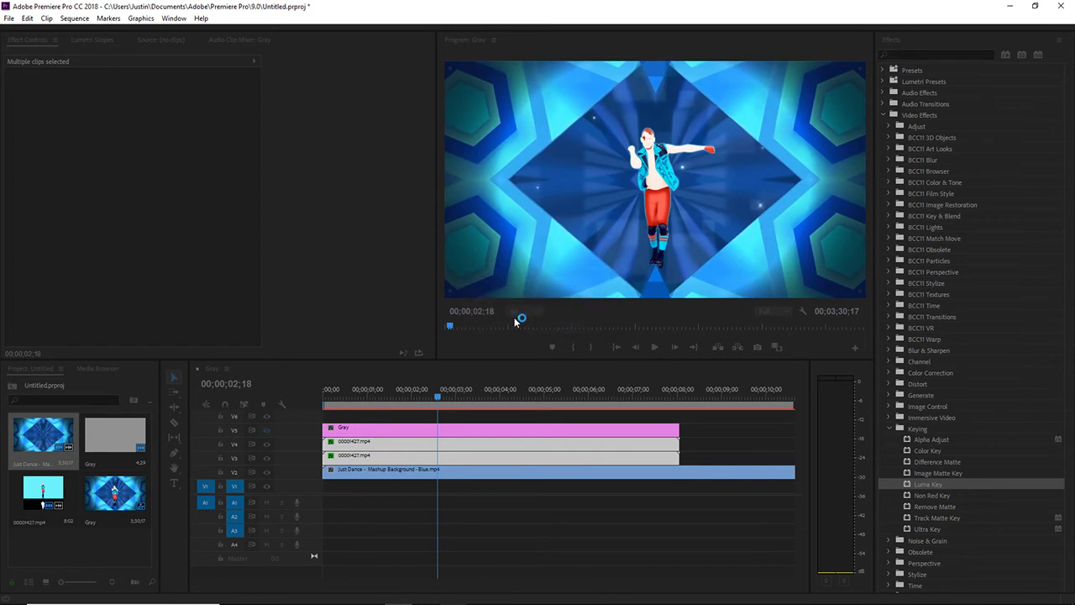
{"action": "right_click", "coordinate": [468, 434]}
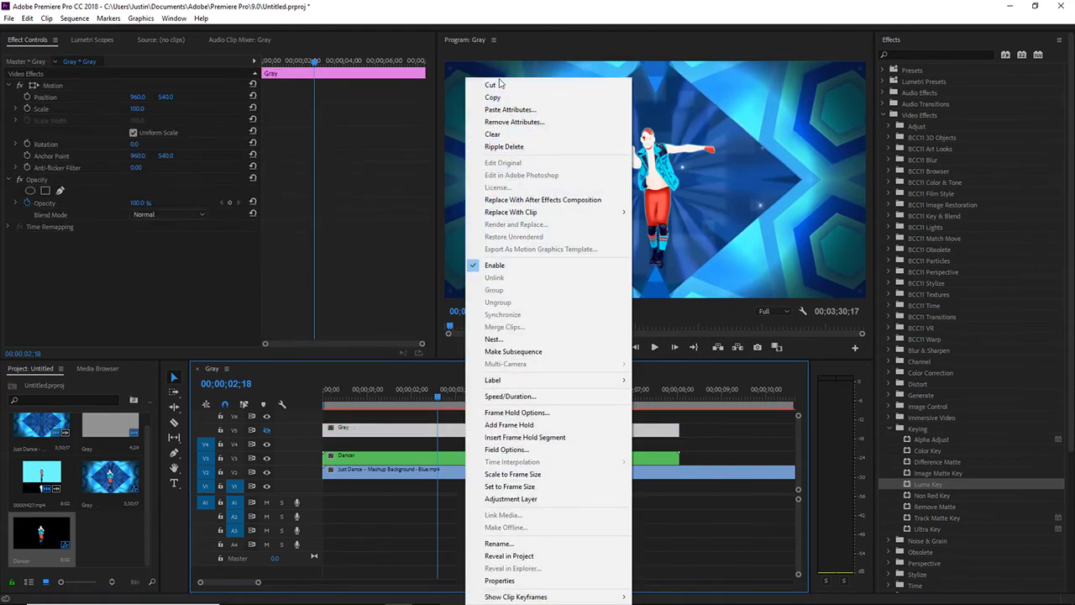
{"action": "left_click", "coordinate": [490, 85]}
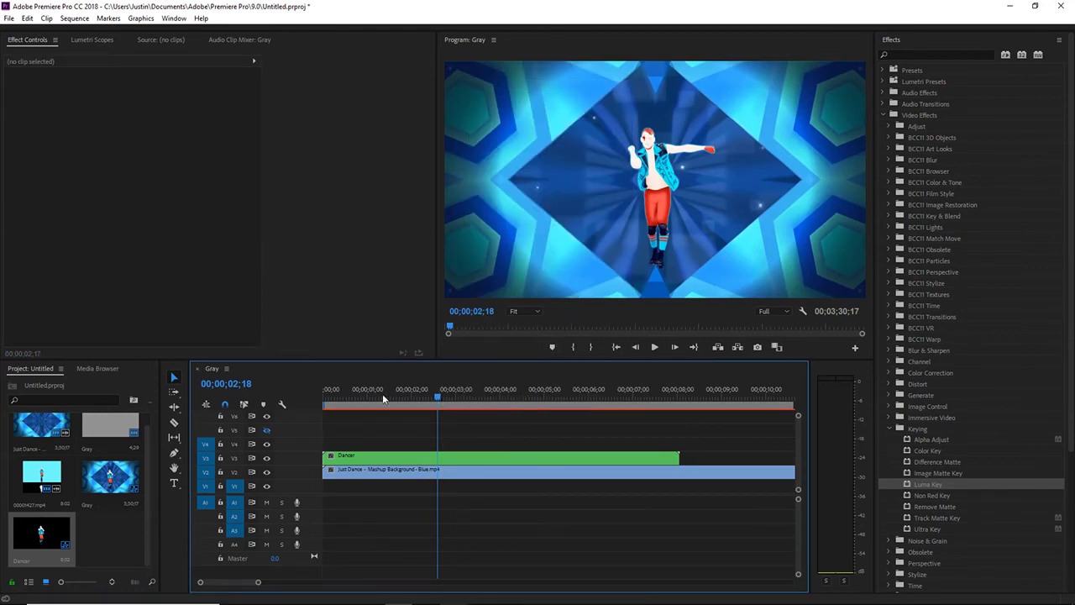
Step: Briefly preview the composite from the start, then set playback resolution back to 1/2
{"action": "key", "text": "Home"}
{"action": "left_click", "coordinate": [655, 346]}
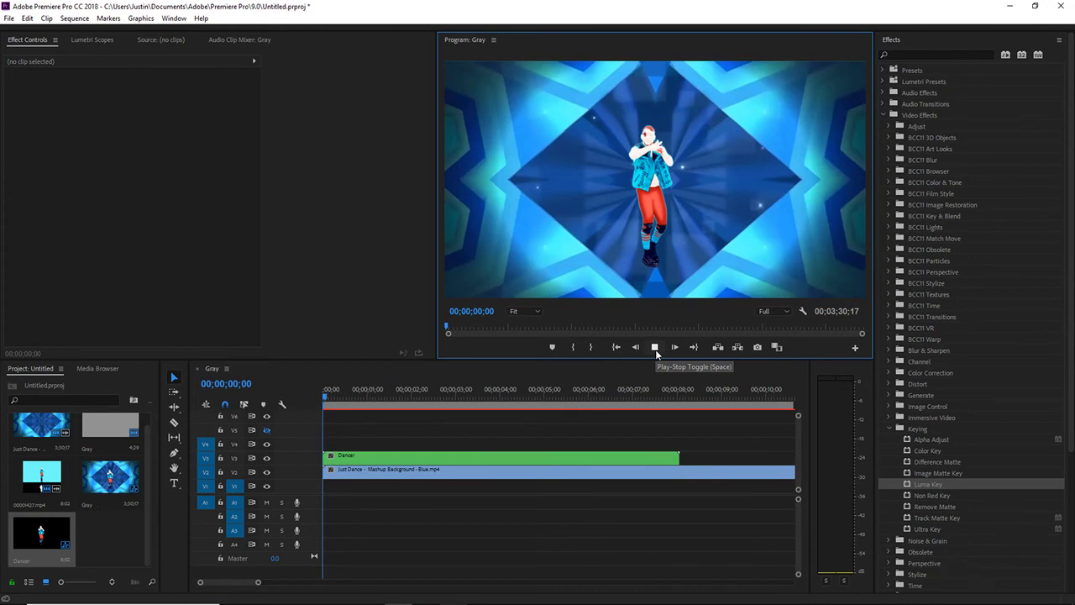
{"action": "left_click", "coordinate": [655, 346]}
{"action": "left_click", "coordinate": [775, 310]}
{"action": "left_click", "coordinate": [773, 333]}
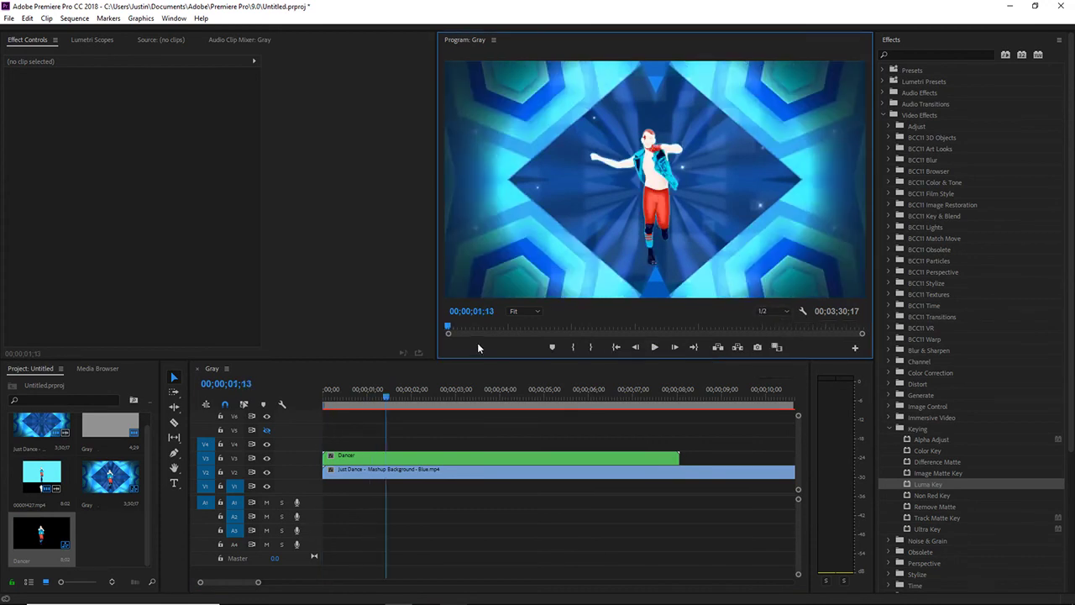
Step: Play the mashup from the beginning until the Dancer clip ends at 00;00;08;07
{"action": "key", "text": "Home"}
{"action": "left_click", "coordinate": [655, 347]}
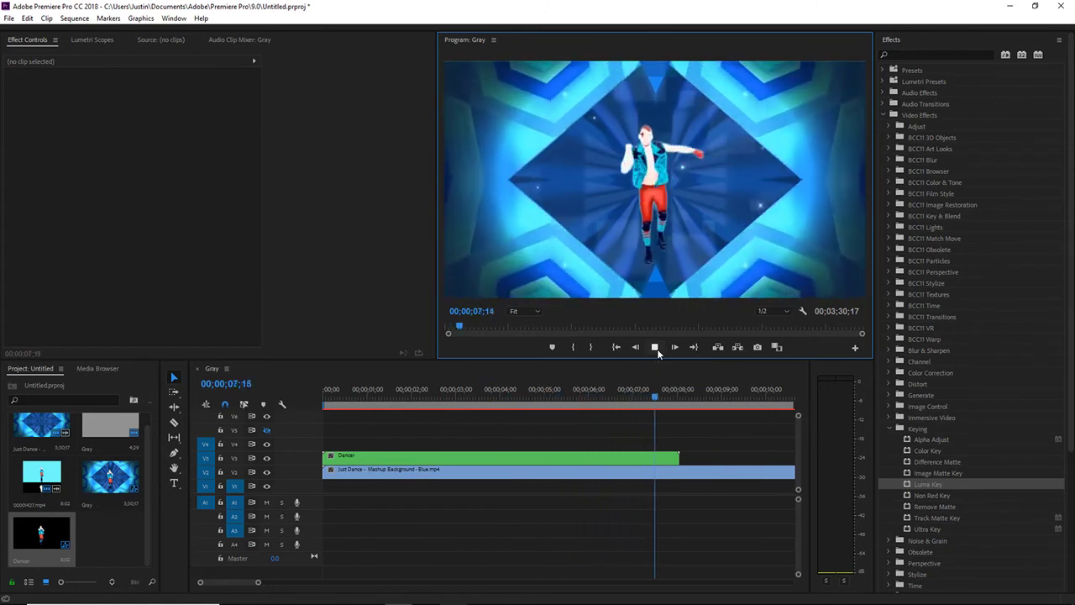
{"action": "left_click", "coordinate": [655, 346]}
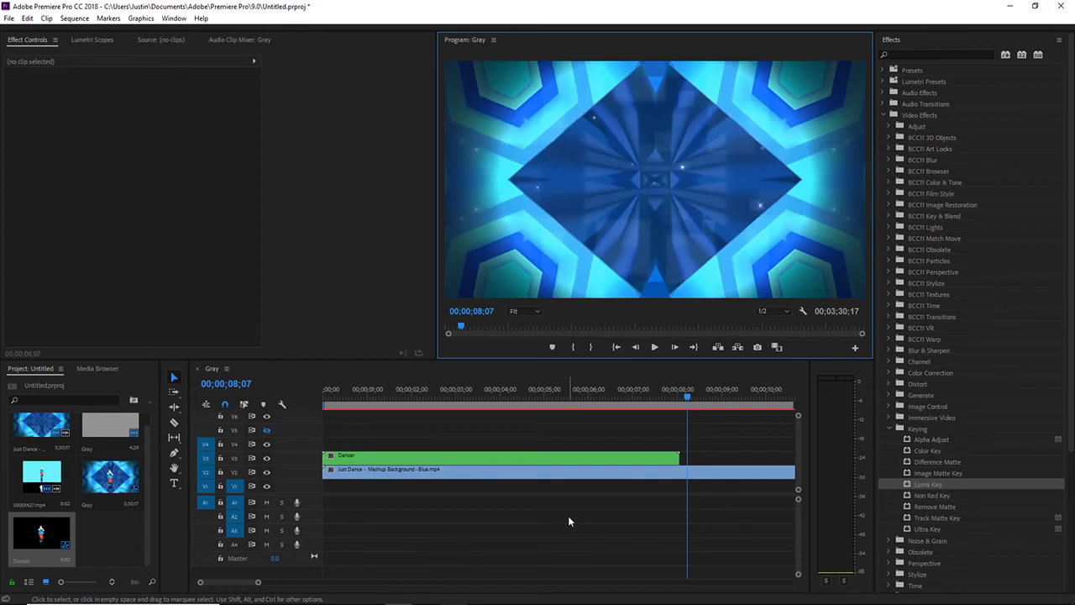
{"action": "mouse_move", "coordinate": [471, 598]}
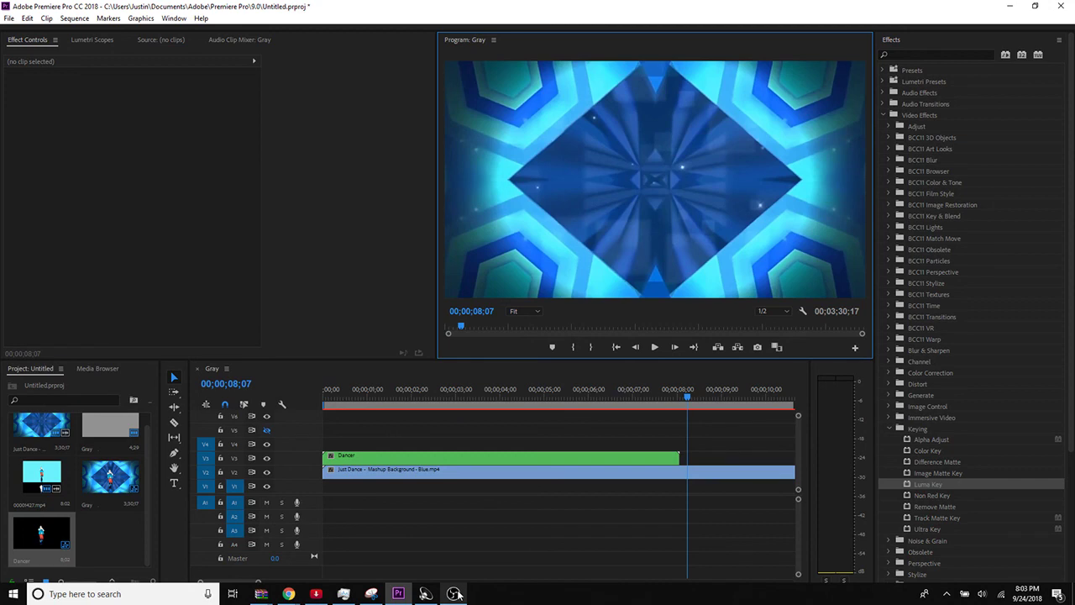
Step: Bring OBS Studio's window in front of Premiere Pro from the Windows taskbar
{"action": "left_click", "coordinate": [454, 594]}
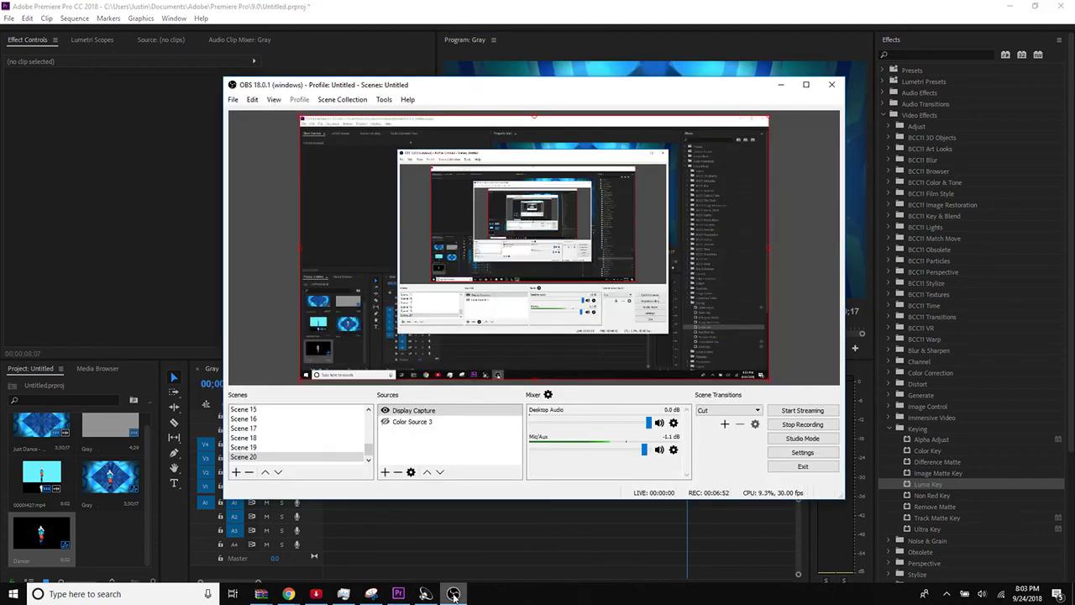